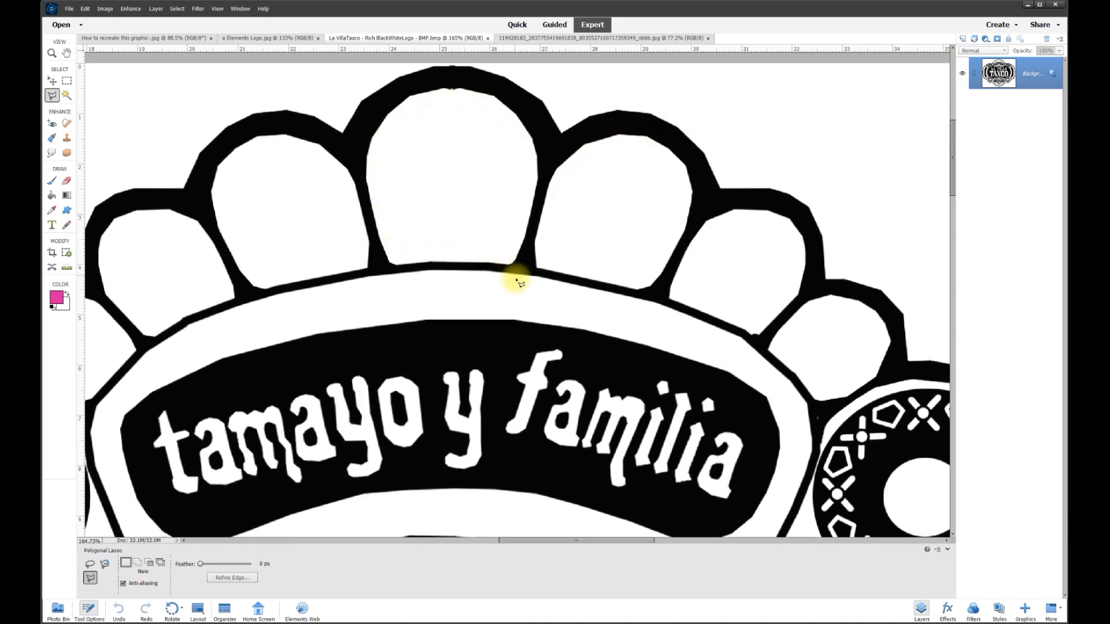
Examine the traced La Villa Taxco logo's lettering and ornaments and compare it with the source photo.
scroll(523, 287, down, 5)
scroll(516, 300, down, 2)
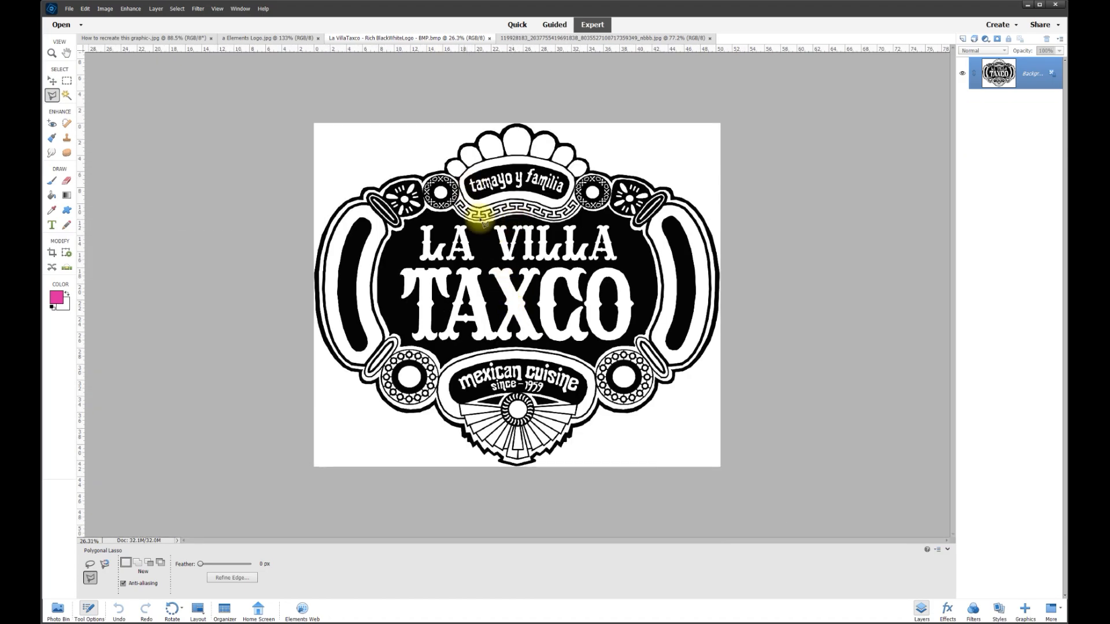
click(602, 38)
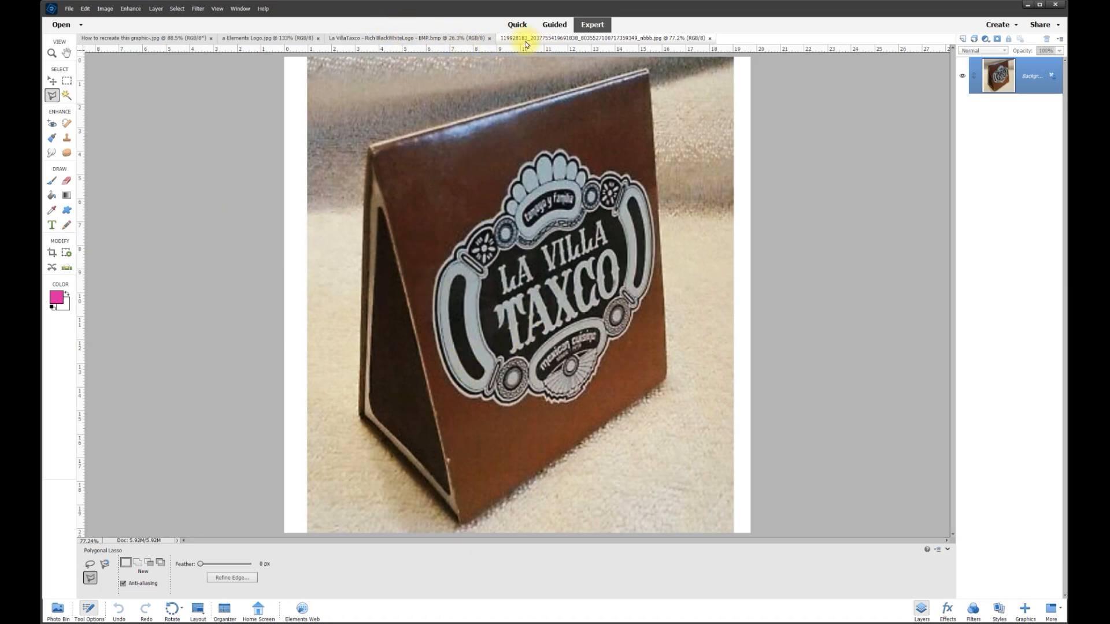
click(469, 39)
scroll(435, 232, up, 5)
scroll(339, 152, up, 5)
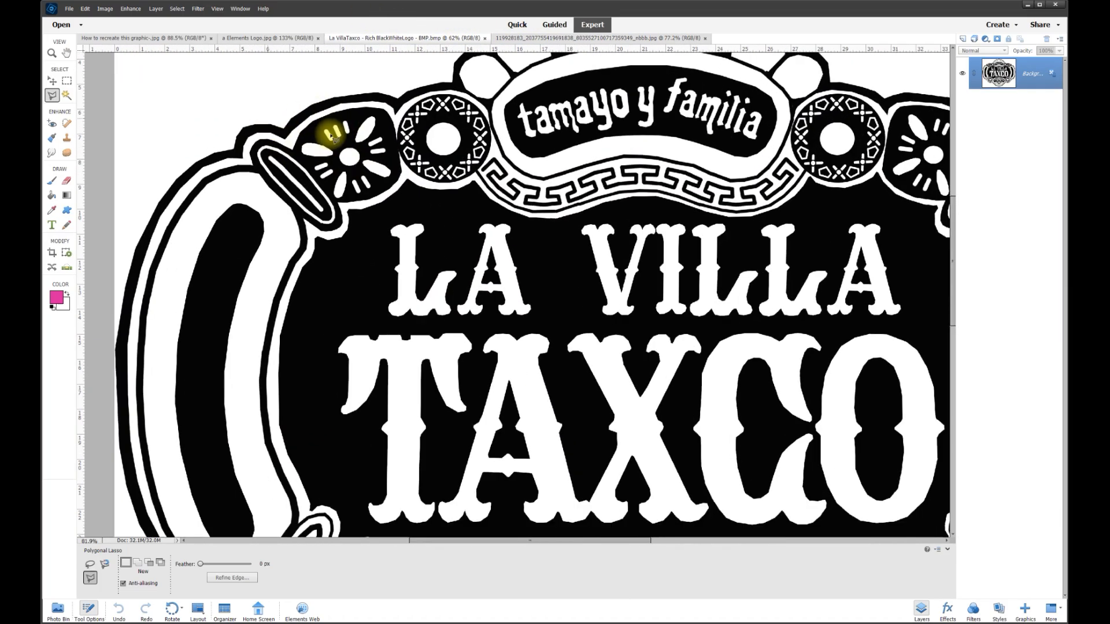
scroll(334, 138, up, 2)
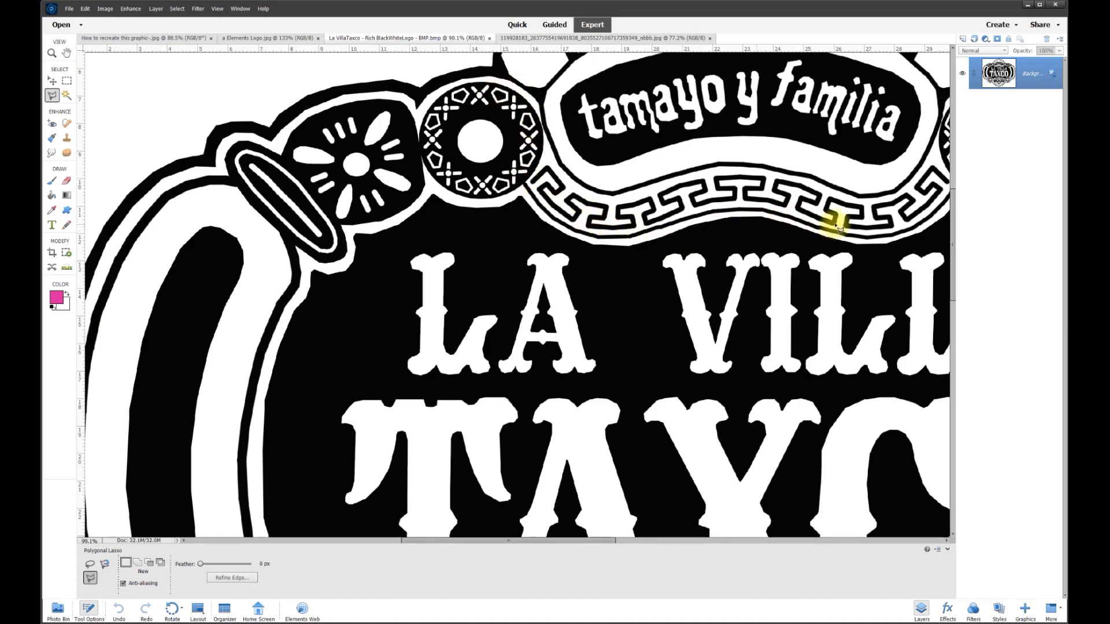
scroll(665, 198, up, 2)
scroll(460, 294, down, 4)
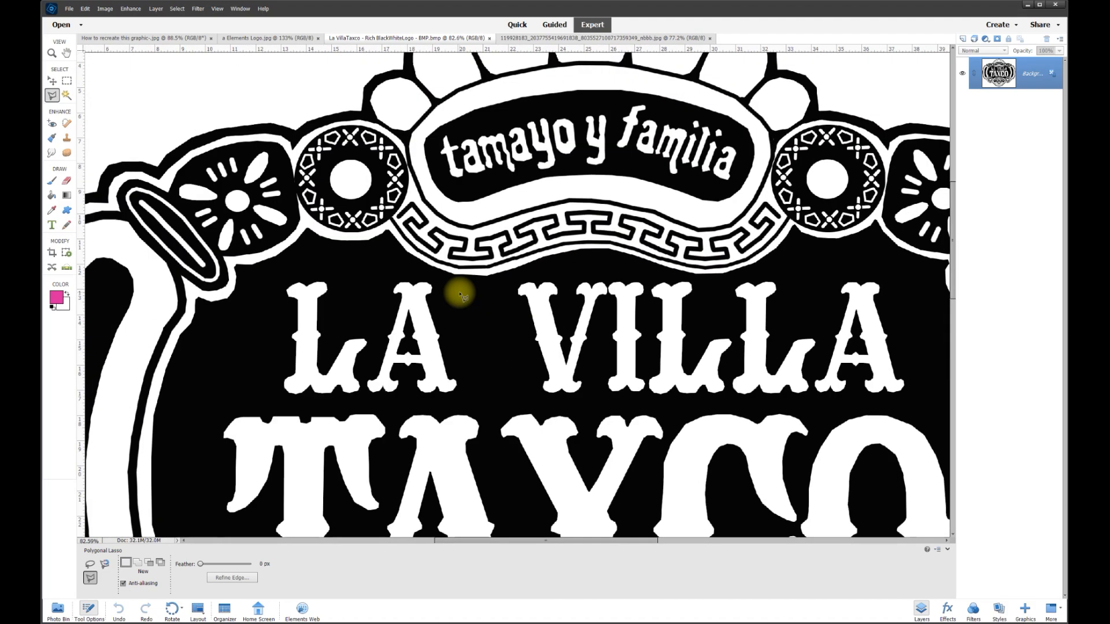
scroll(462, 296, down, 8)
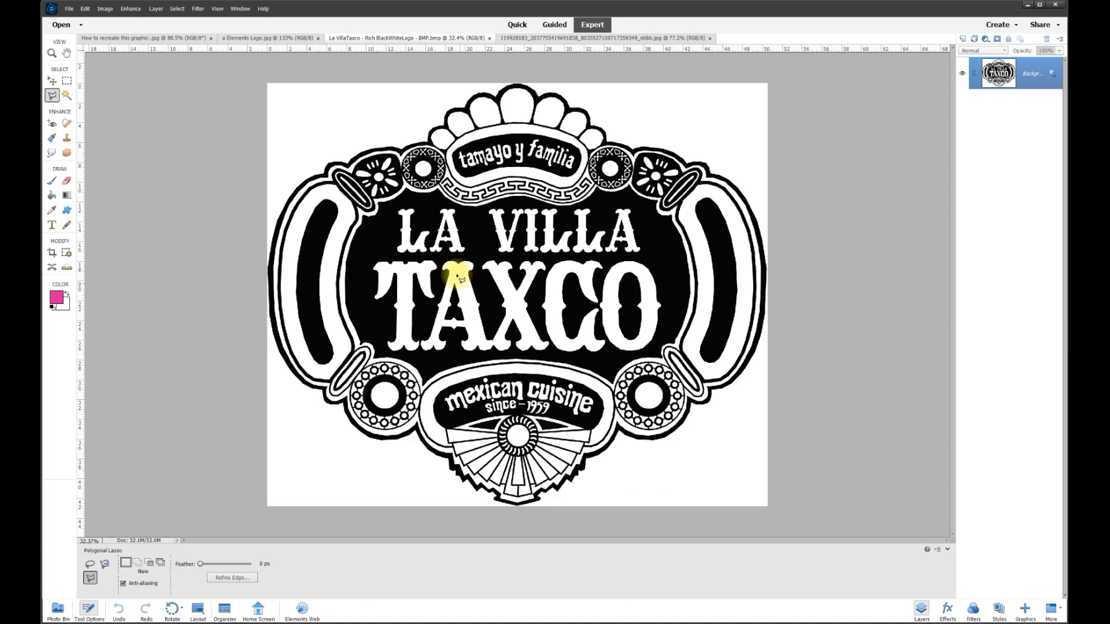
Switch to the "How to recreate this graphic" image and add a new blank layer above the background.
click(179, 39)
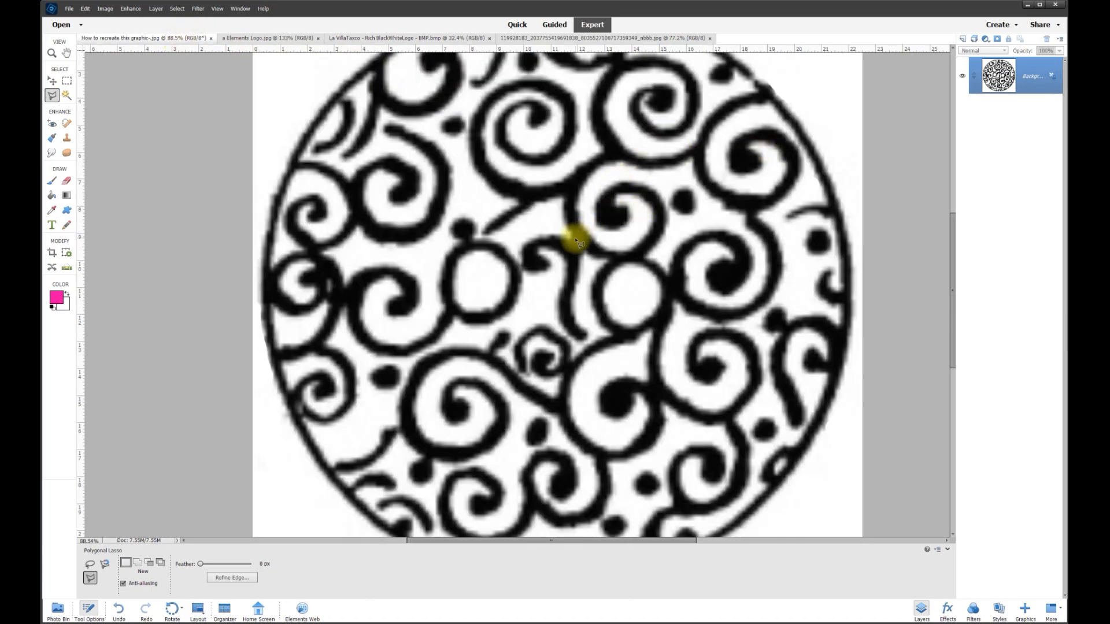
scroll(569, 244, up, 3)
scroll(570, 247, up, 2)
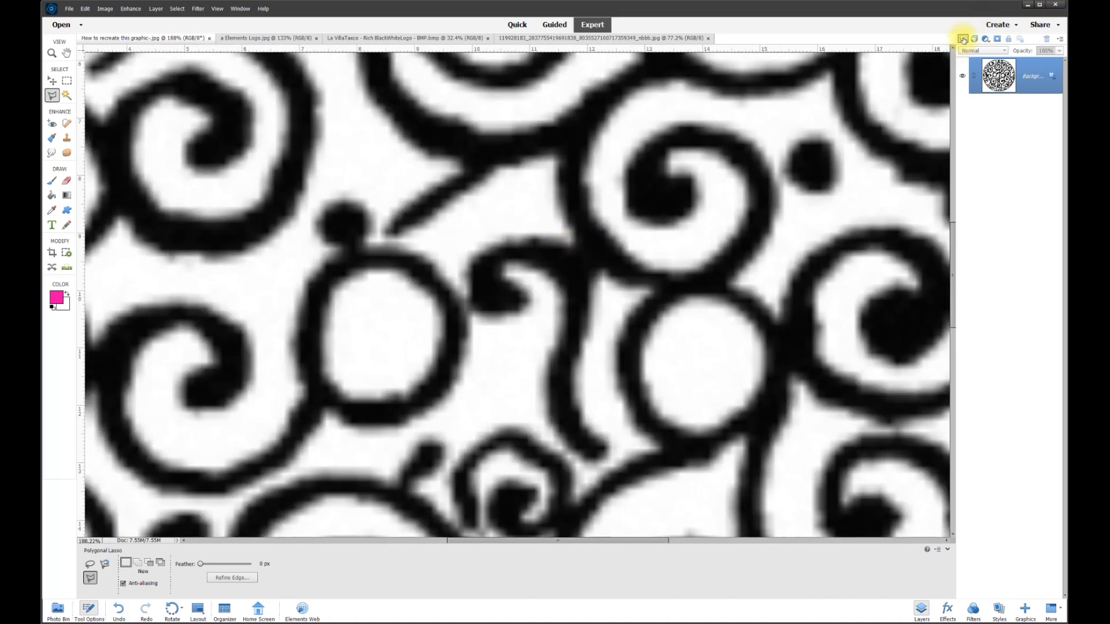
click(962, 39)
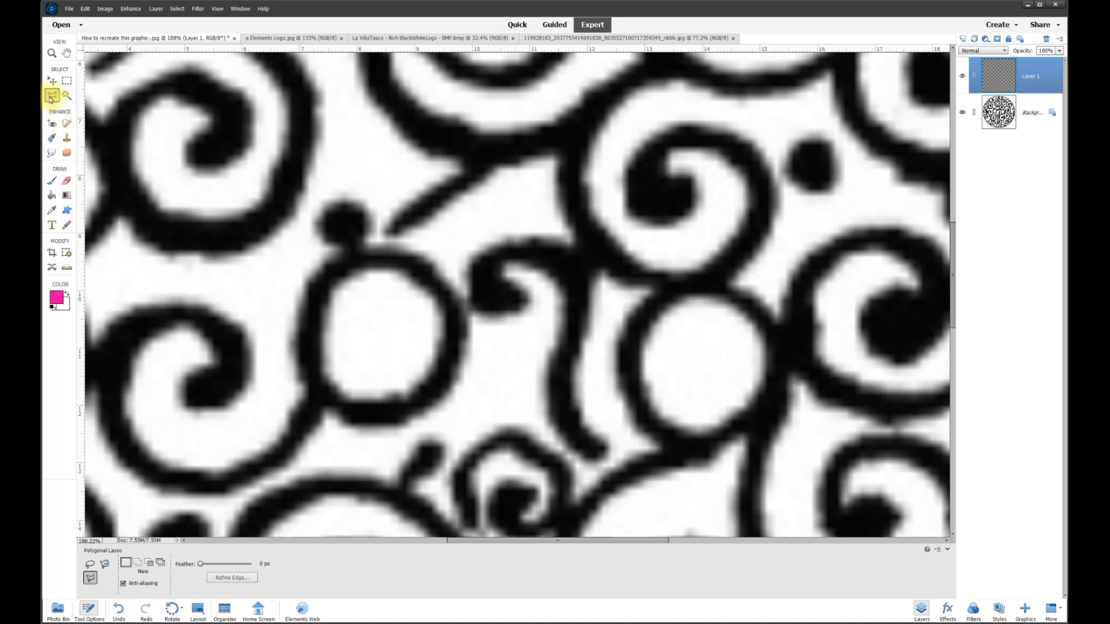
Start a Polygonal Lasso outline at the central stem's junction and trace the small curl's outer edge to its underside.
scroll(609, 270, up, 5)
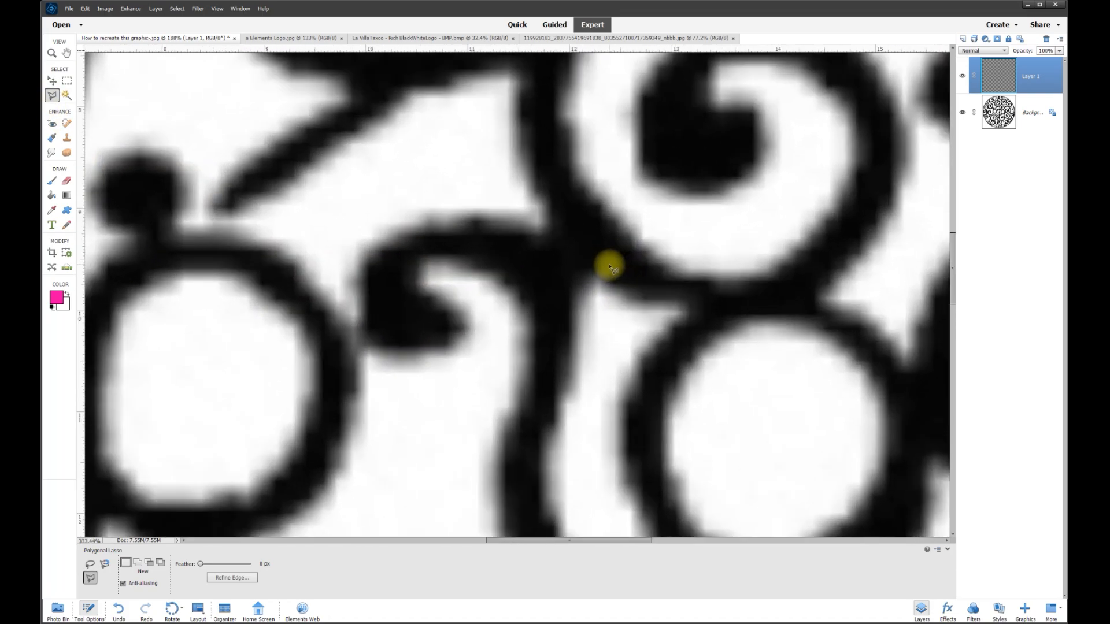
click(544, 225)
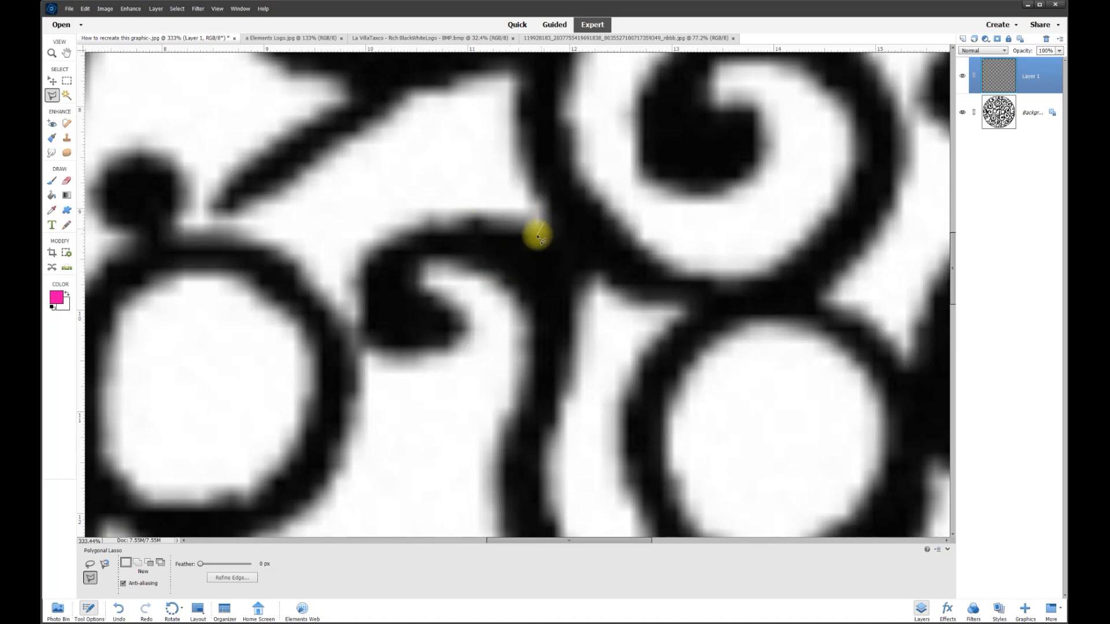
click(535, 229)
click(478, 221)
click(455, 220)
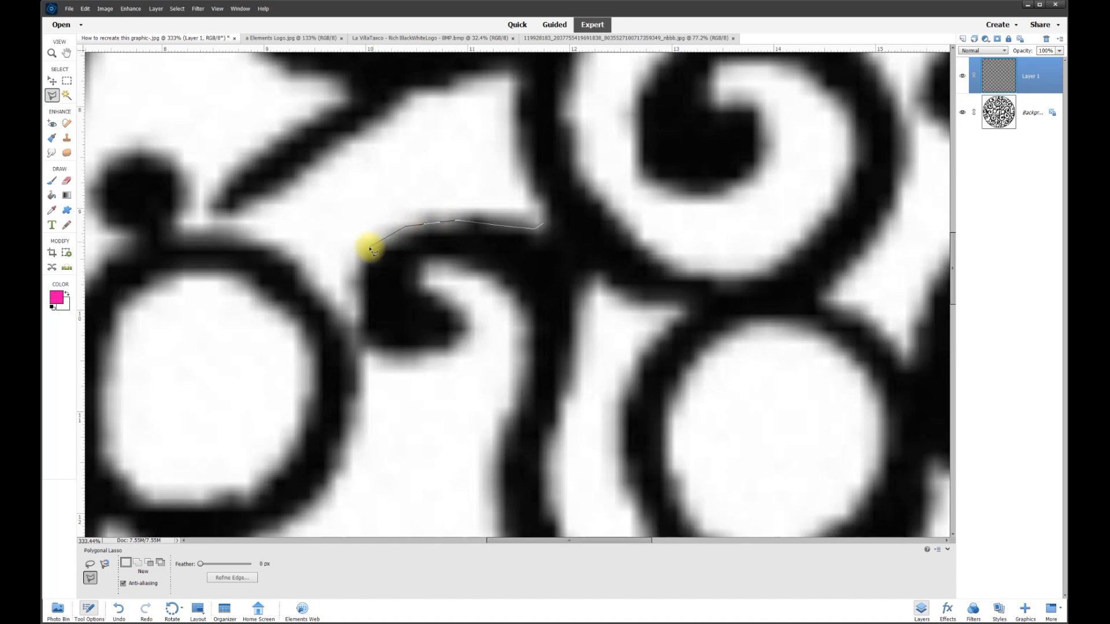
click(360, 277)
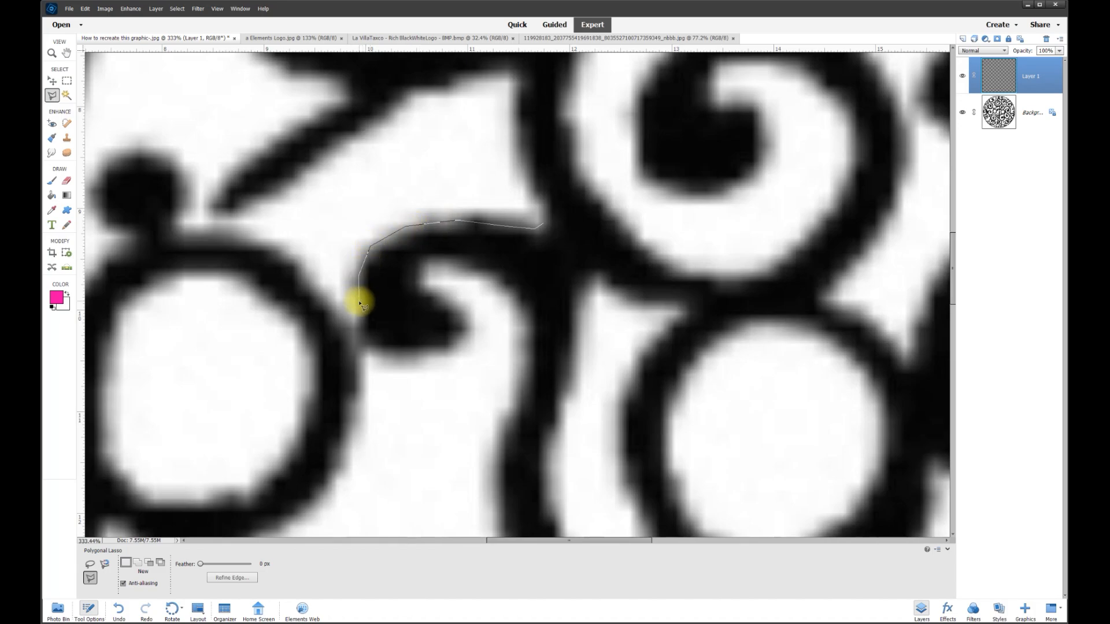
click(359, 340)
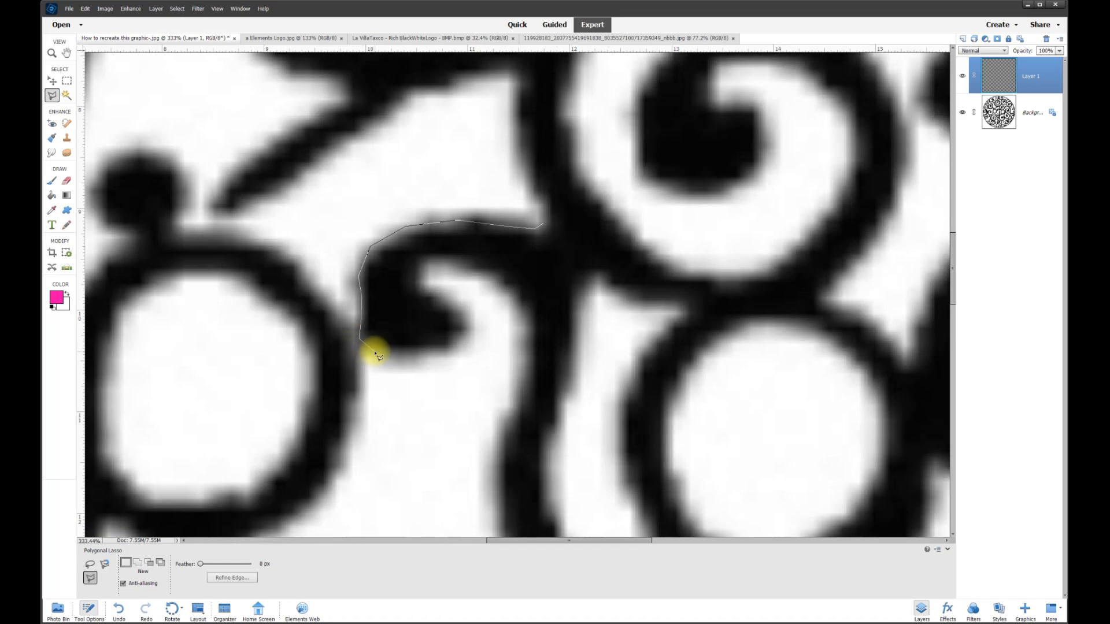
click(413, 358)
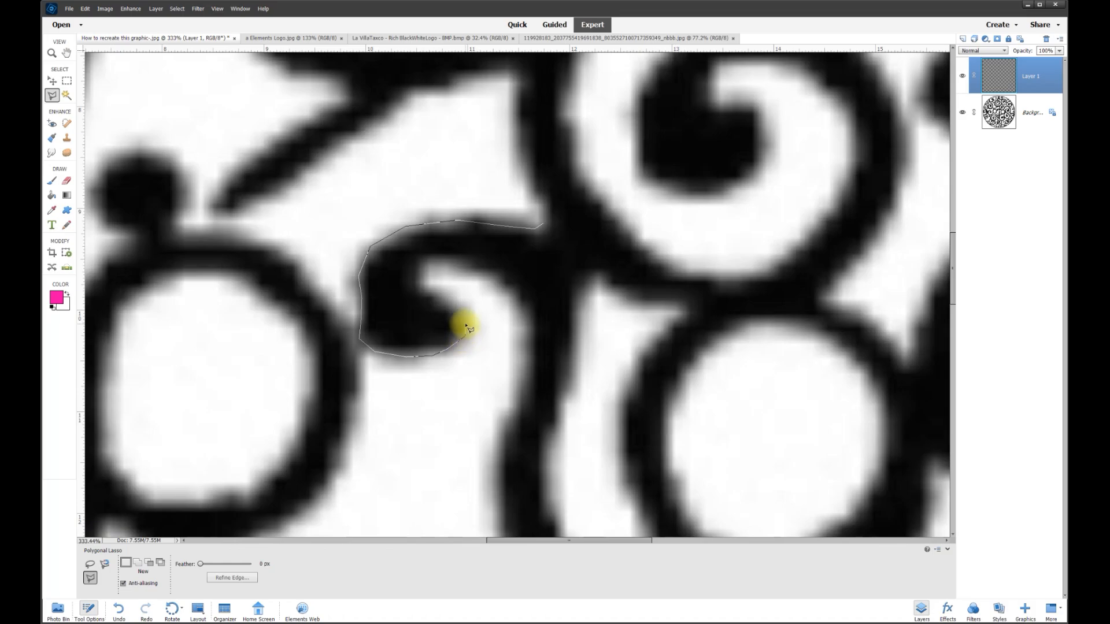
Continue the lasso outline around the small curl's inner hook and down the left edge of the central stem.
click(421, 284)
click(422, 268)
click(428, 260)
click(462, 259)
click(515, 286)
click(529, 324)
click(527, 382)
click(499, 450)
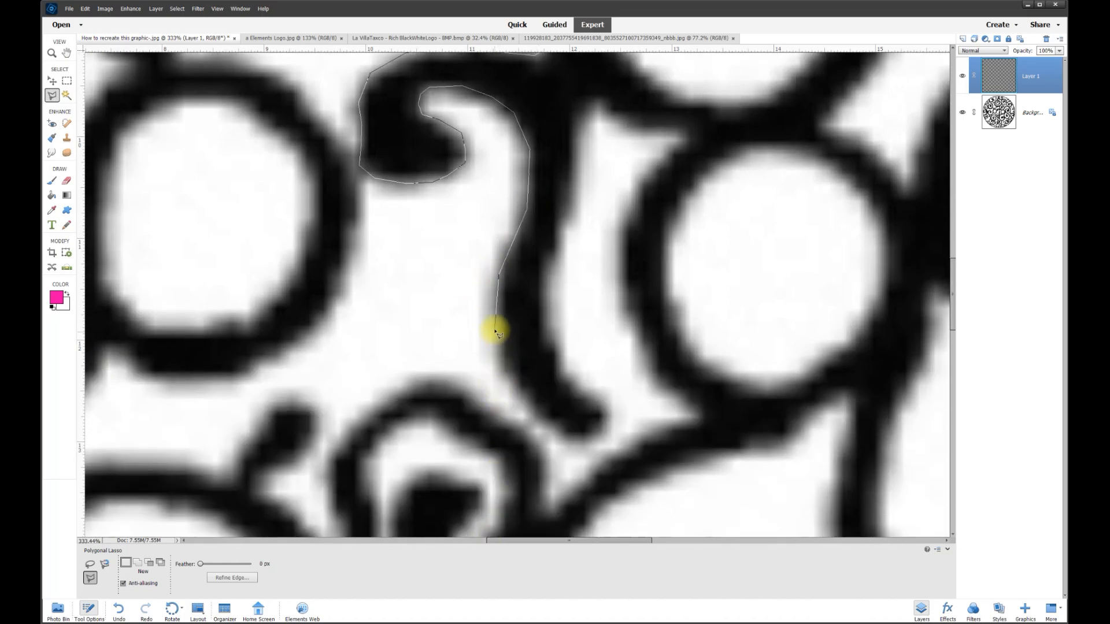
Continue the lasso outline around the central stem's lower tip and back up its right edge.
click(496, 331)
click(499, 344)
click(531, 403)
click(564, 431)
click(603, 407)
click(571, 381)
click(560, 363)
click(552, 340)
click(552, 272)
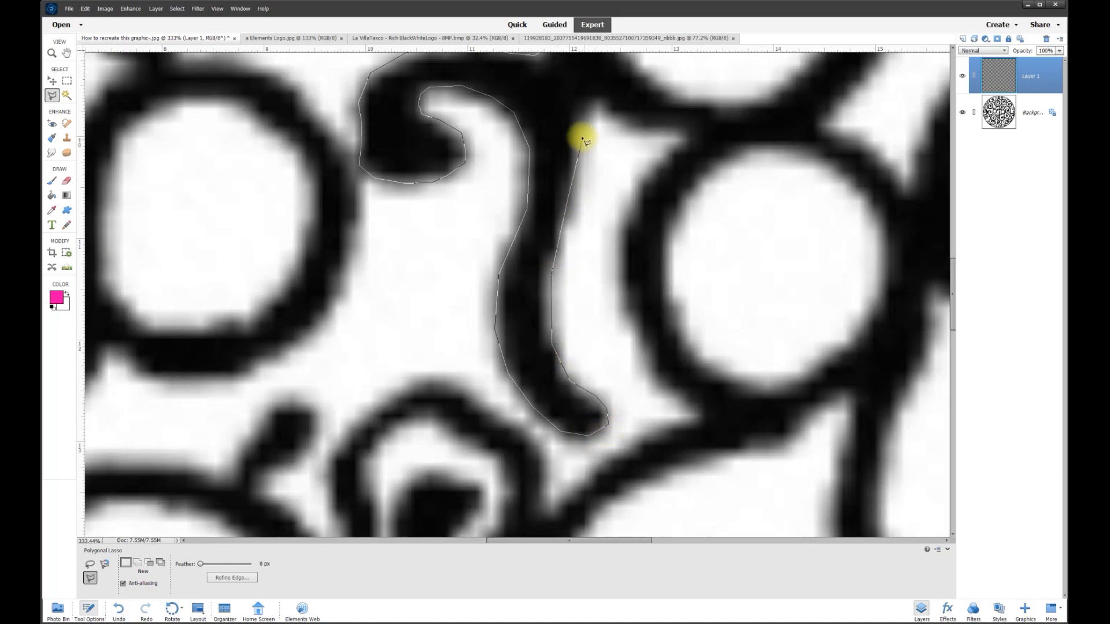
Trace the gap between the stem and the right ring, following the ring's outer left edge to the lower branch.
click(583, 110)
click(598, 105)
click(682, 134)
click(630, 206)
click(621, 267)
click(637, 339)
click(665, 385)
click(704, 417)
click(633, 443)
click(581, 491)
click(551, 343)
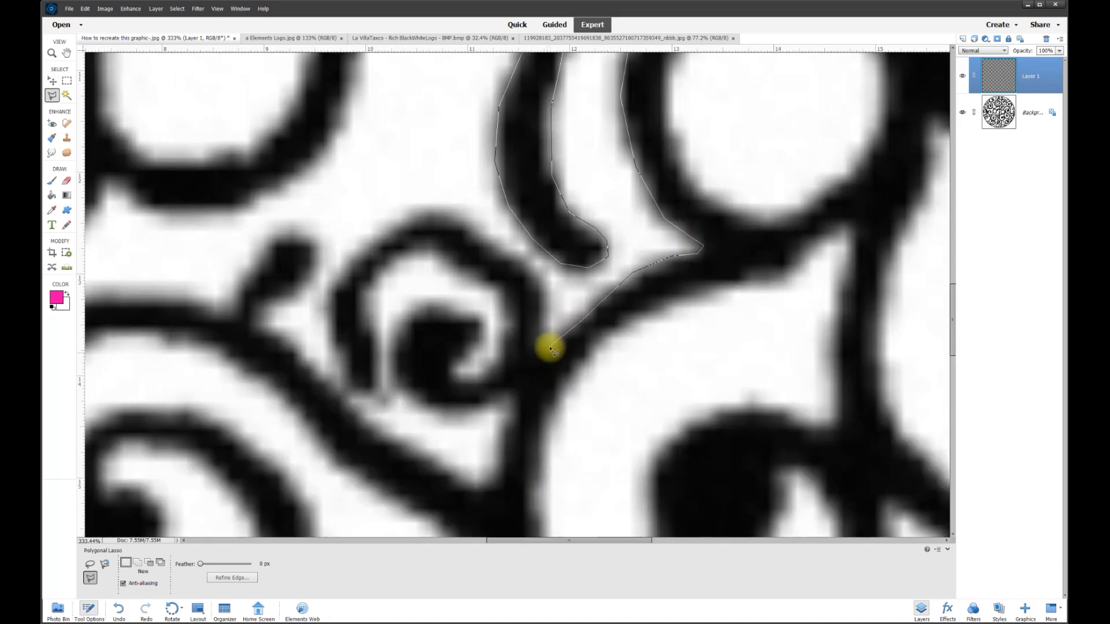
Cut across the lower branch and trace its underside up to the junction beneath the right ring.
click(571, 373)
click(601, 338)
click(641, 312)
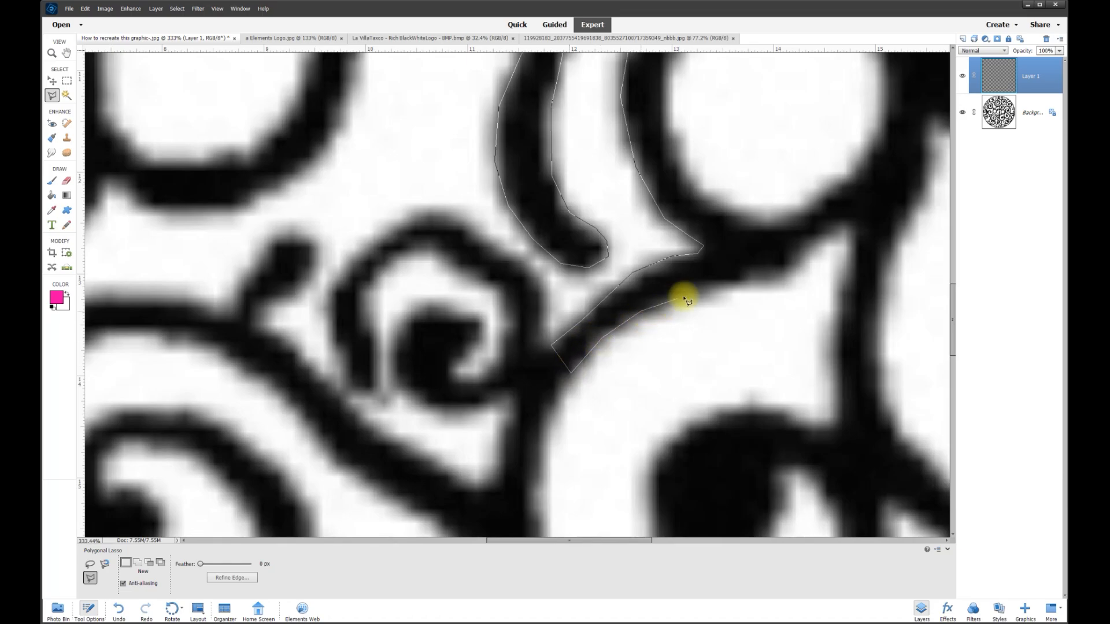
click(721, 281)
click(790, 268)
click(824, 230)
click(845, 224)
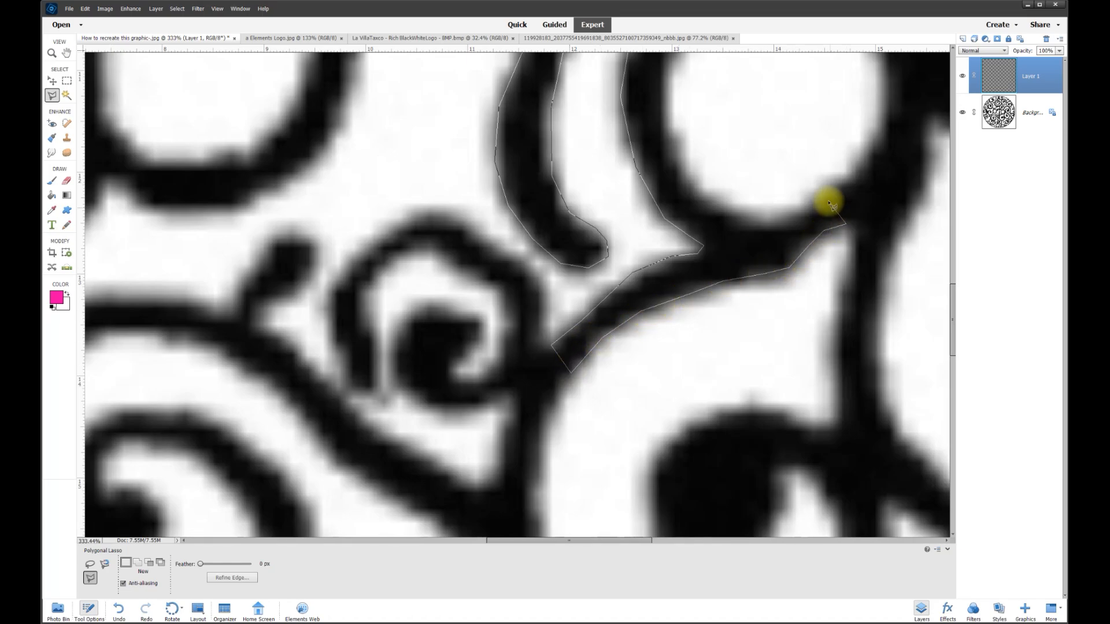
Continue the lasso outline along the right ring's inner edge, from its lower right around to its upper right.
click(825, 198)
click(785, 214)
click(733, 210)
click(690, 184)
click(676, 145)
scroll(669, 58, up, 3)
click(665, 292)
click(685, 239)
click(708, 202)
click(739, 186)
click(777, 182)
click(812, 190)
click(846, 213)
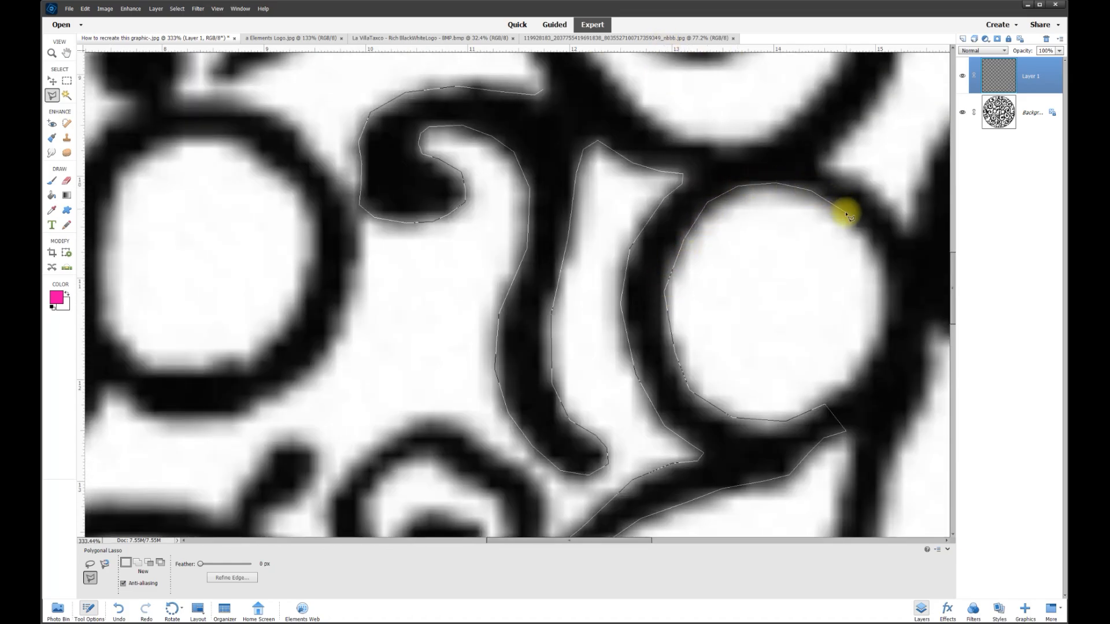
Cut across the ring and trace the outer edge of the spiral above it, including the underside of its bulb end.
click(865, 184)
click(818, 165)
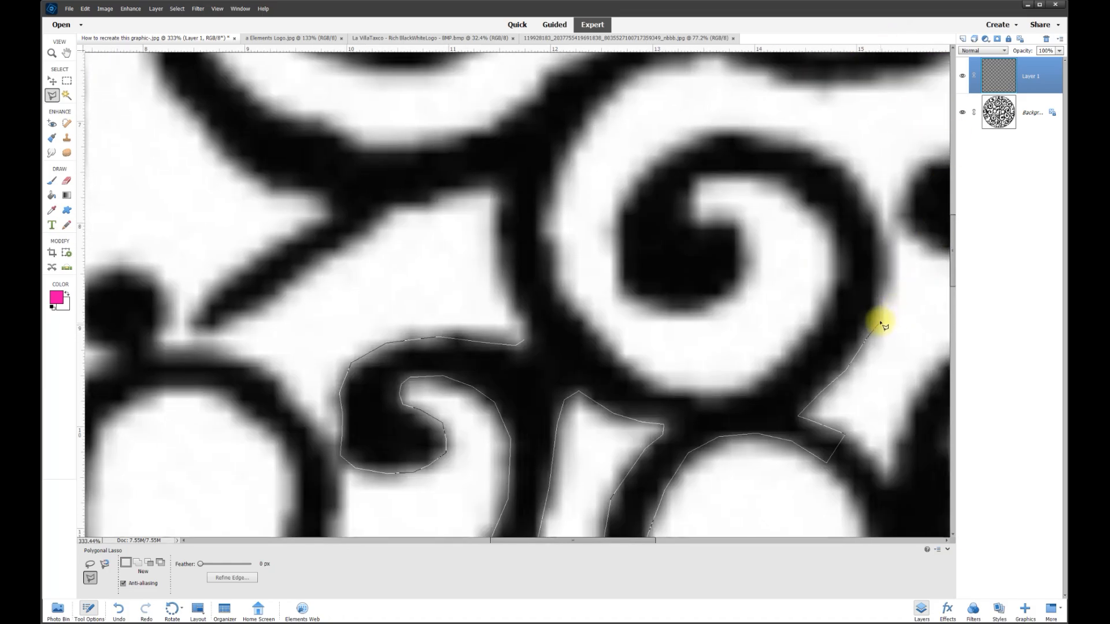
click(880, 319)
click(884, 245)
click(871, 189)
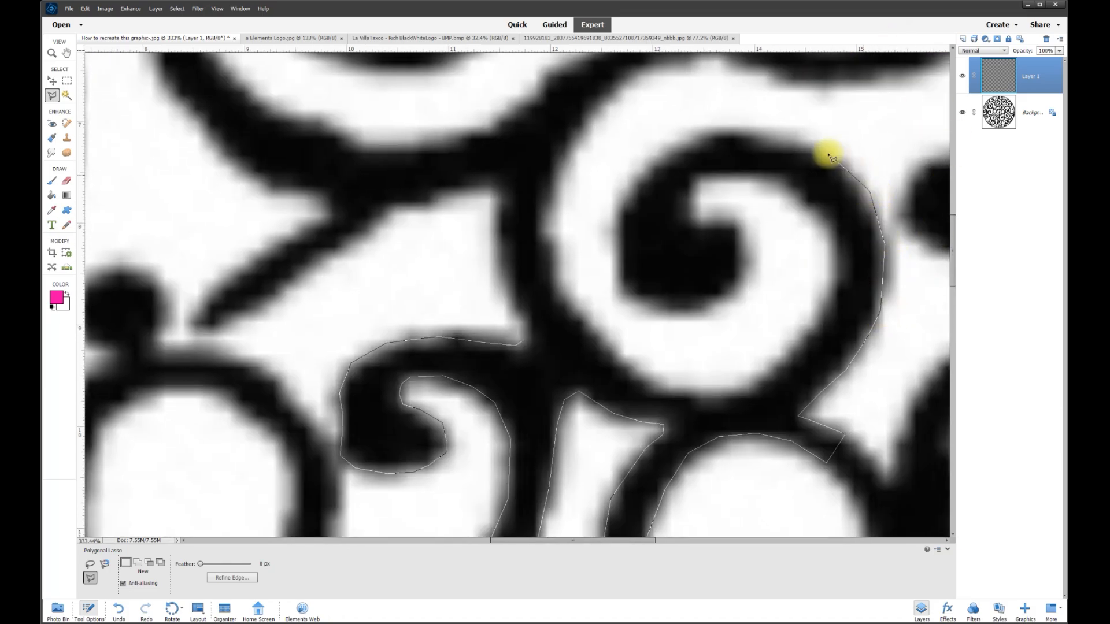
click(776, 133)
click(715, 130)
click(666, 152)
click(625, 192)
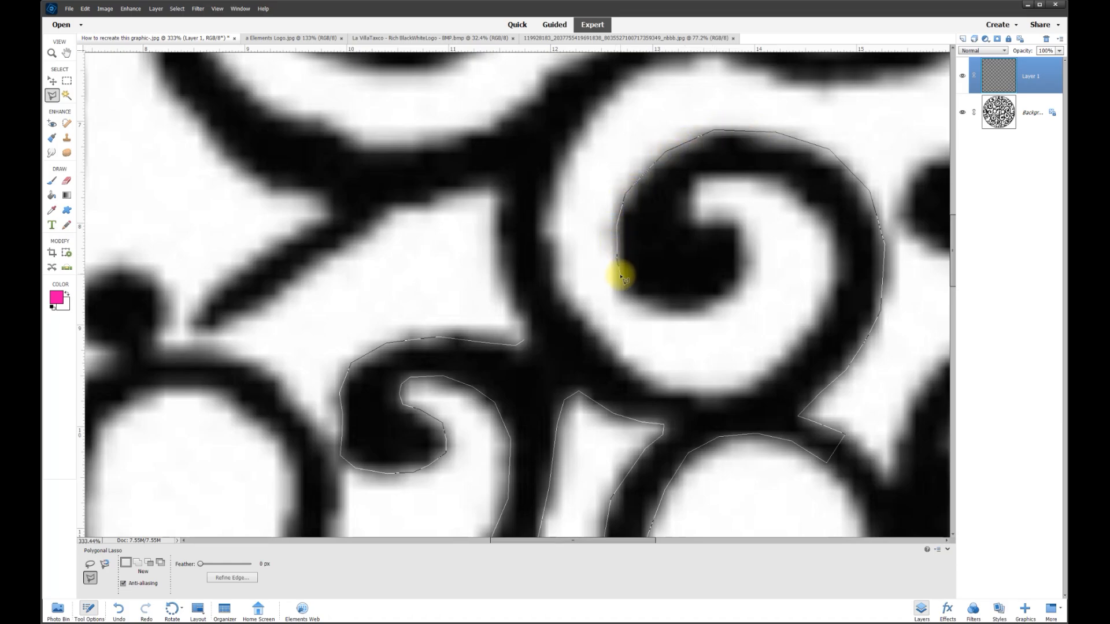
click(627, 290)
click(667, 310)
click(743, 274)
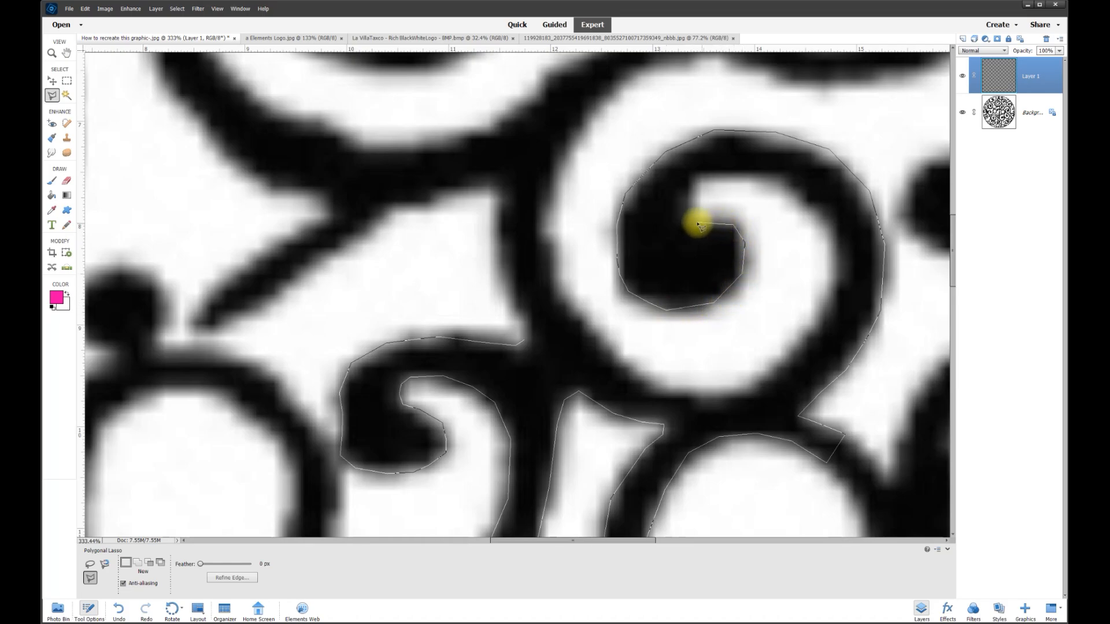
Continue the lasso outline along the spiral's inner edge, from its bulb end around to the upper part of the stem.
click(716, 178)
click(758, 179)
click(797, 195)
click(833, 226)
click(836, 279)
click(818, 319)
click(787, 359)
click(748, 383)
click(688, 391)
click(631, 366)
click(563, 300)
click(549, 263)
click(547, 229)
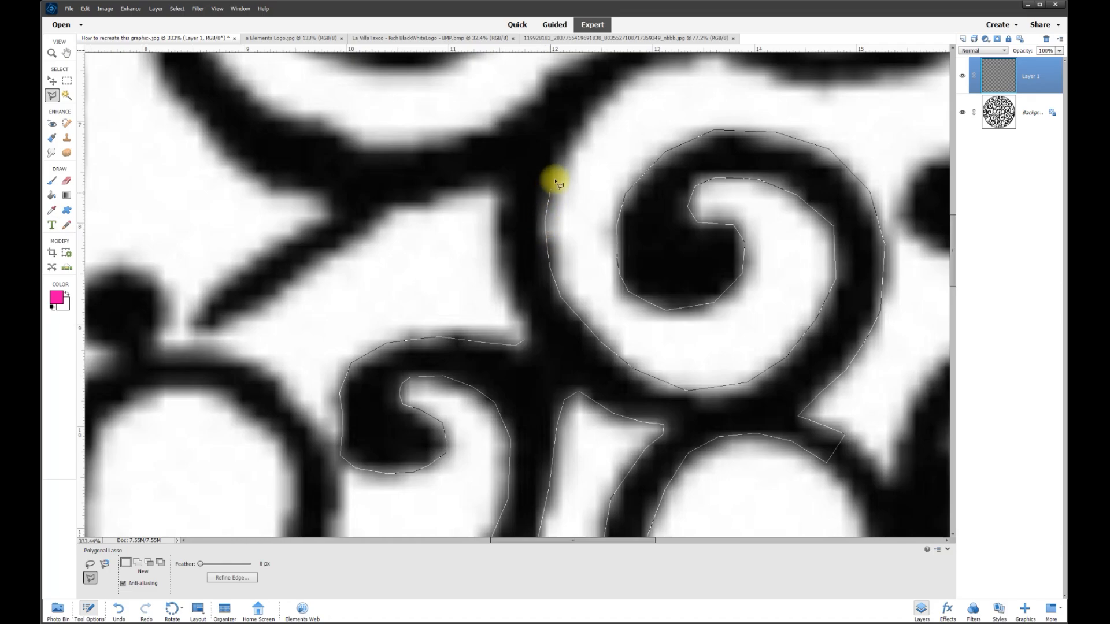
Cut across the stem's upper end, trace down its left edge, and close the lasso selection at the starting point.
click(570, 138)
click(489, 185)
click(499, 196)
click(500, 271)
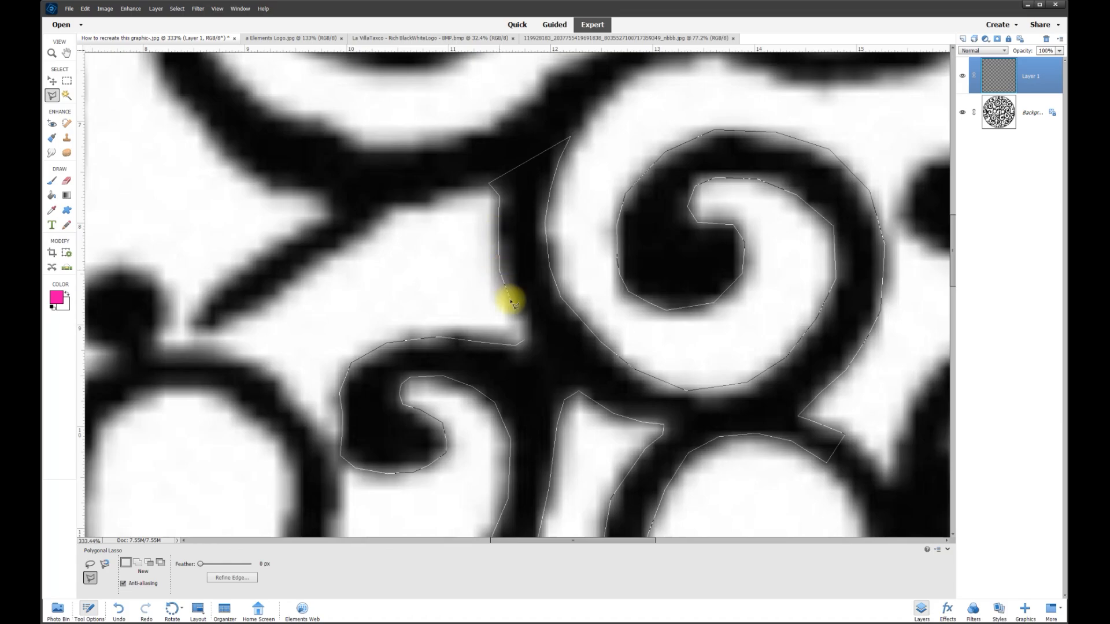
click(528, 338)
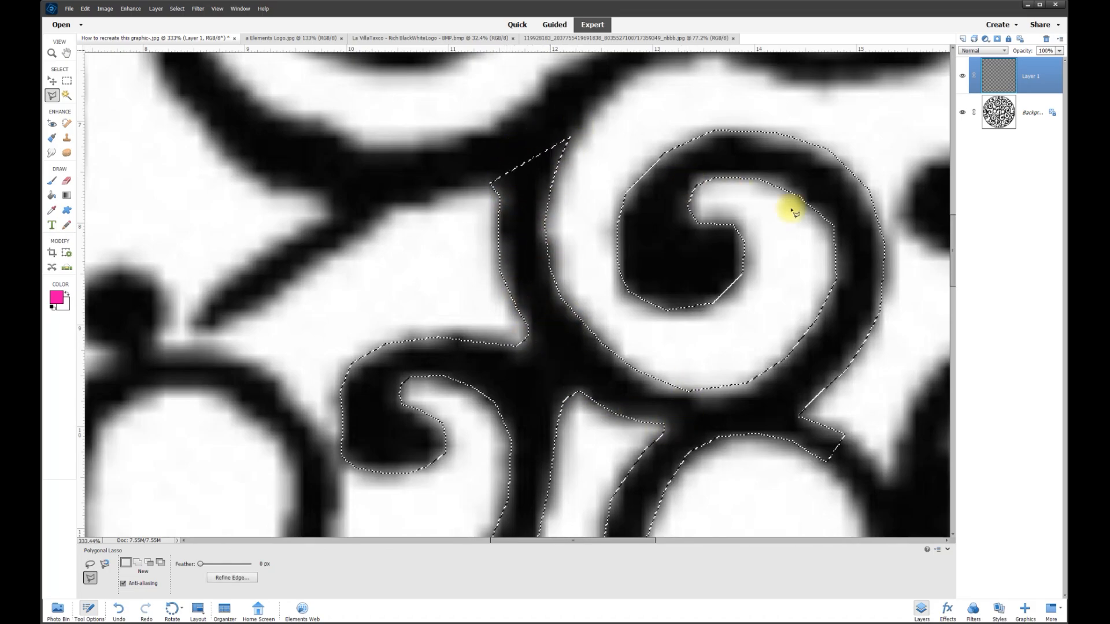
Set the foreground color to bright pink with RGB values 253, 0, 191.
scroll(954, 281, down, 3)
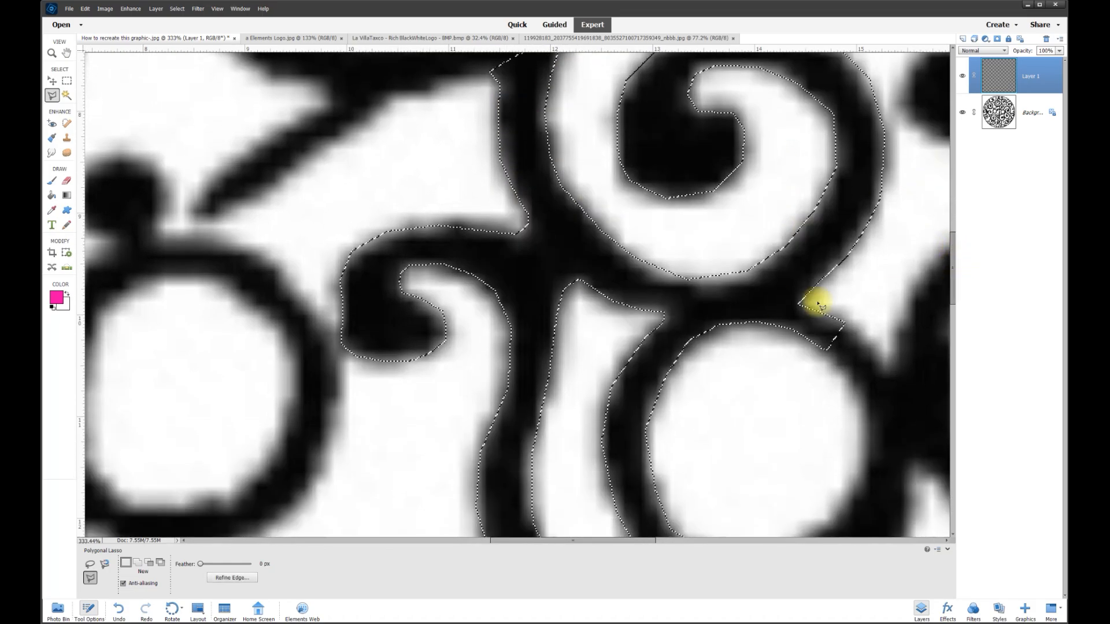
scroll(766, 306, down, 2)
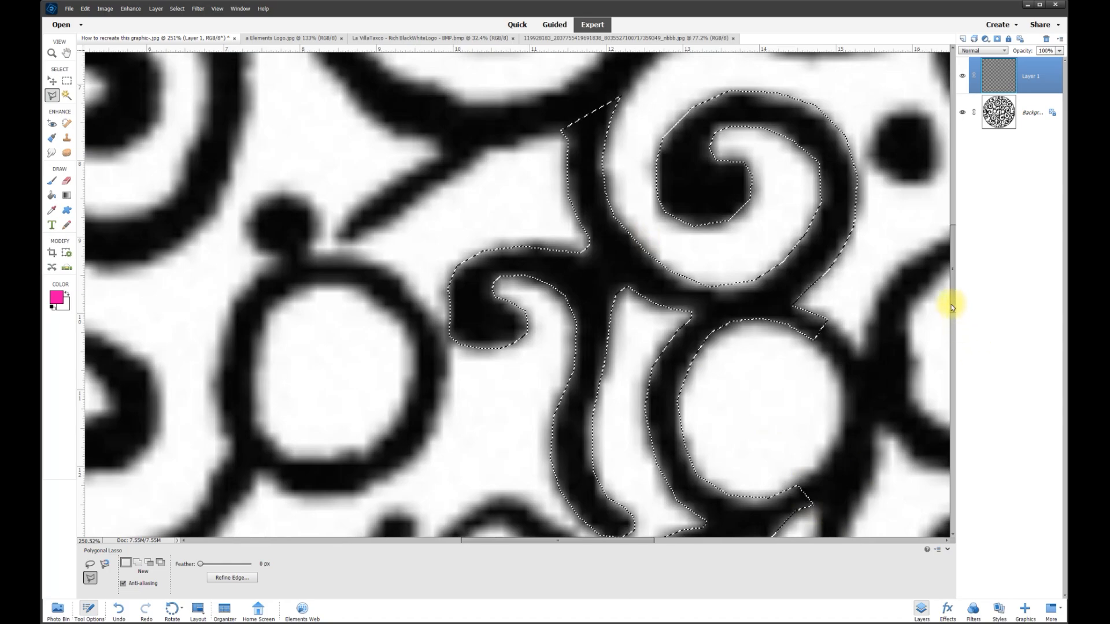
drag(953, 306, 951, 312)
drag(637, 541, 657, 546)
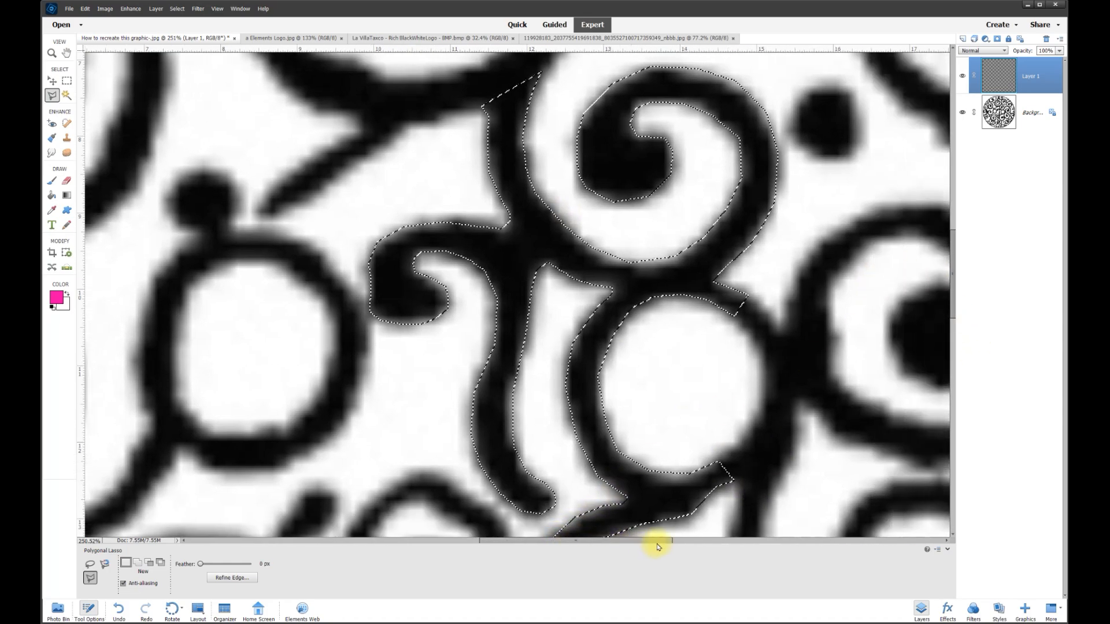
click(58, 298)
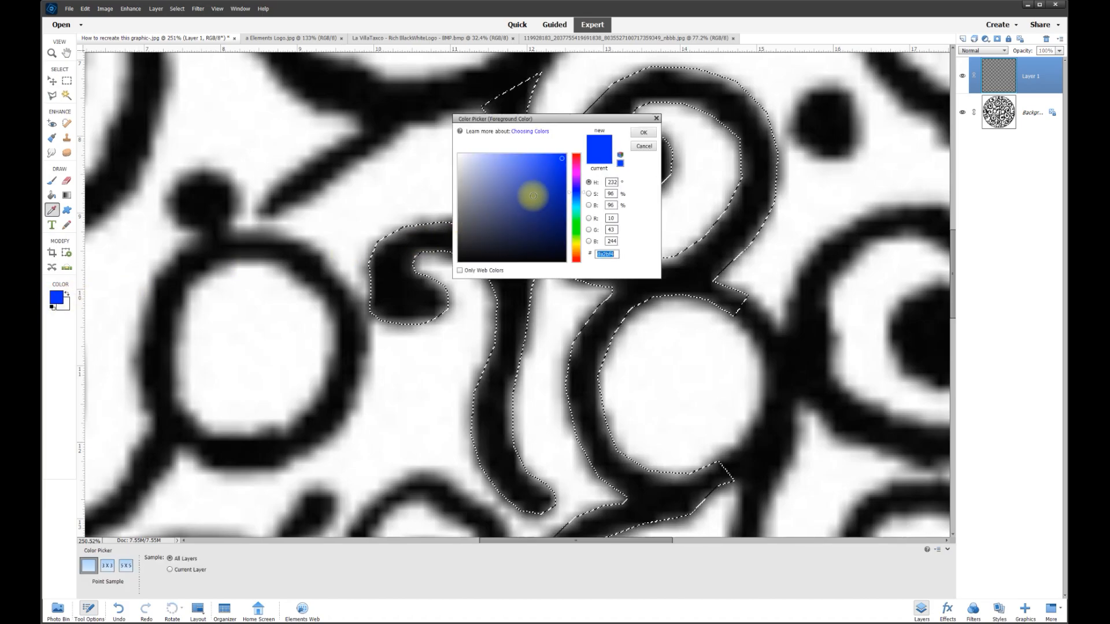
click(577, 172)
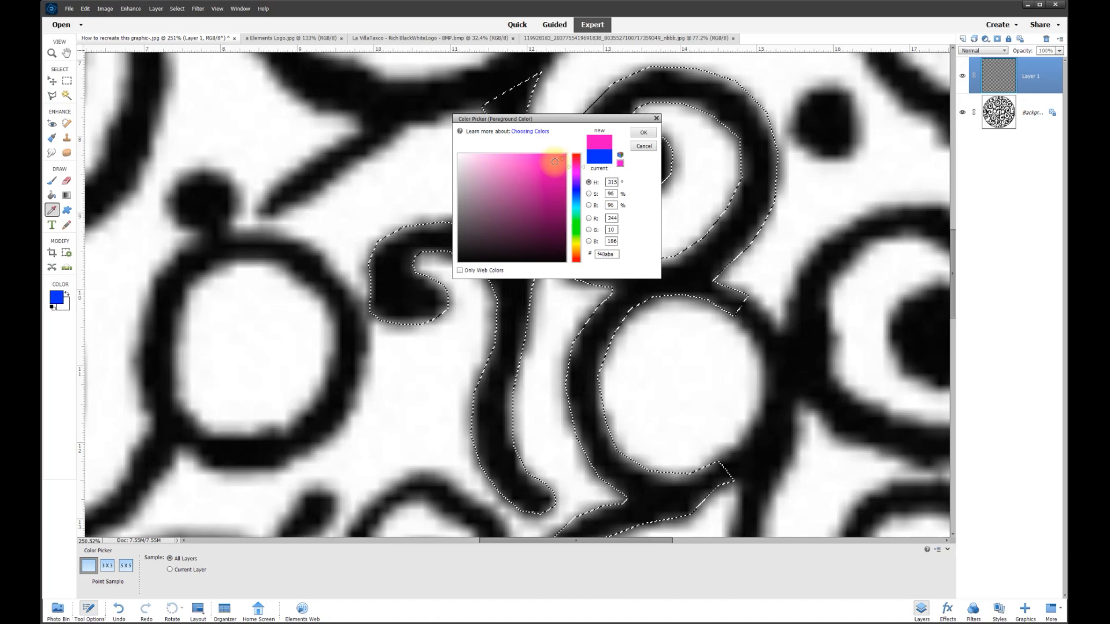
drag(570, 155, 566, 154)
click(643, 133)
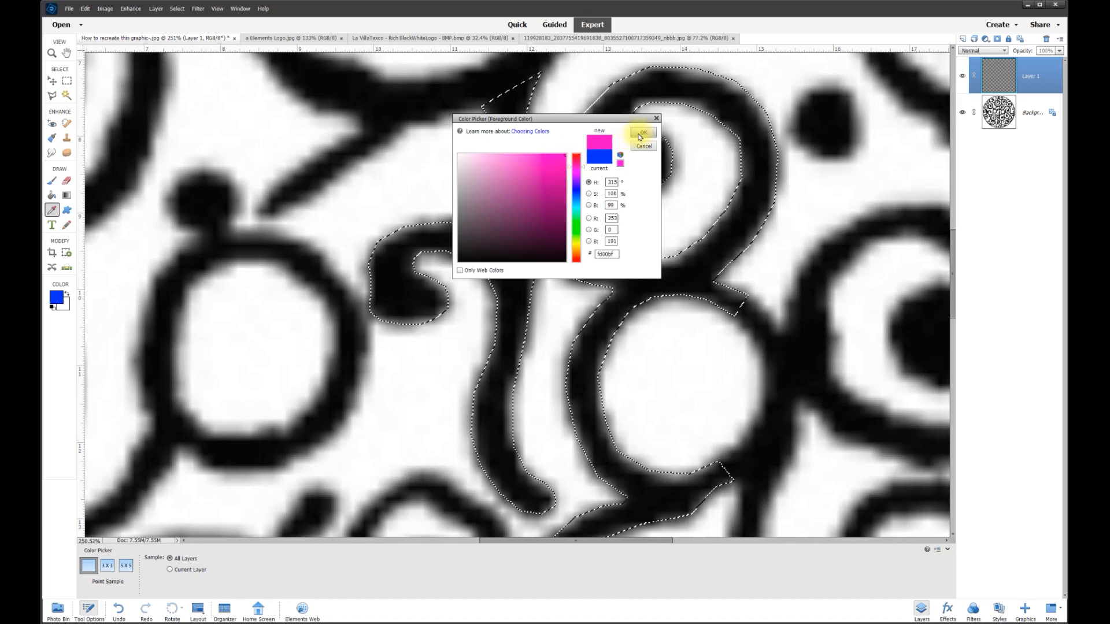
Fill the traced selection on Layer 1 with the bright pink foreground color using the Paint Bucket, and deselect it.
click(53, 195)
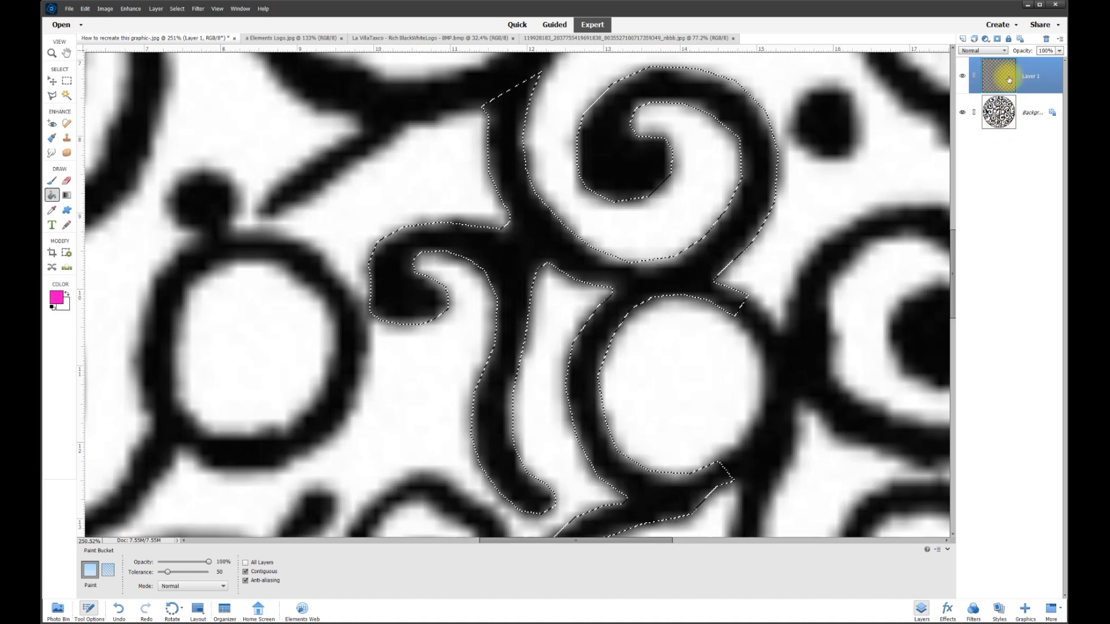
click(514, 285)
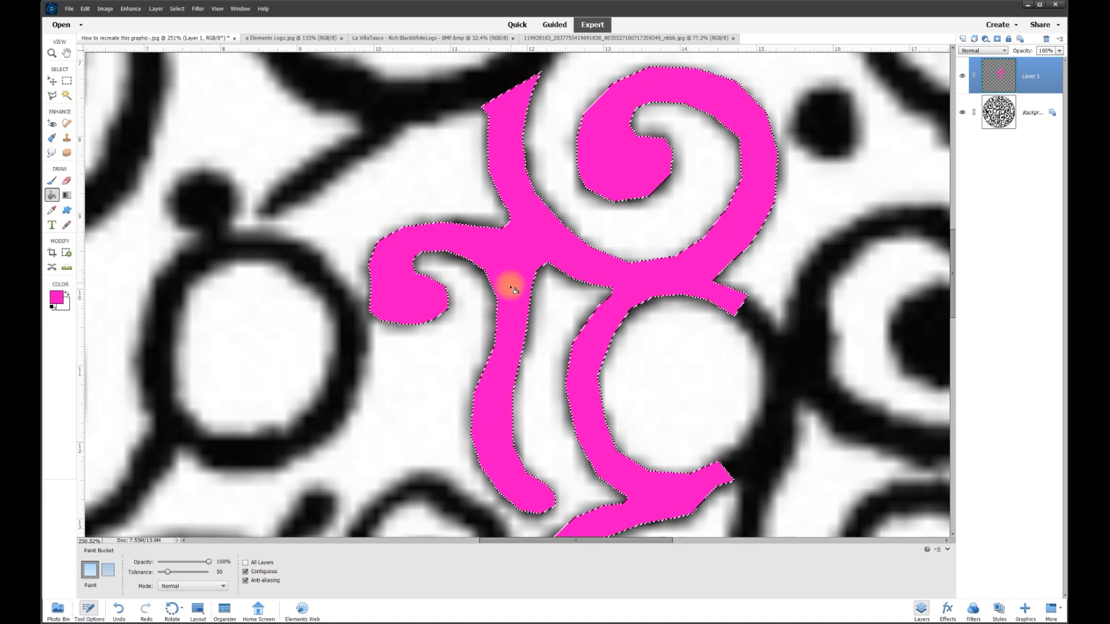
key(ctrl+d)
Hide the original scroll graphic and place a white layer beneath the traced pink shape.
click(52, 82)
scroll(669, 306, down, 5)
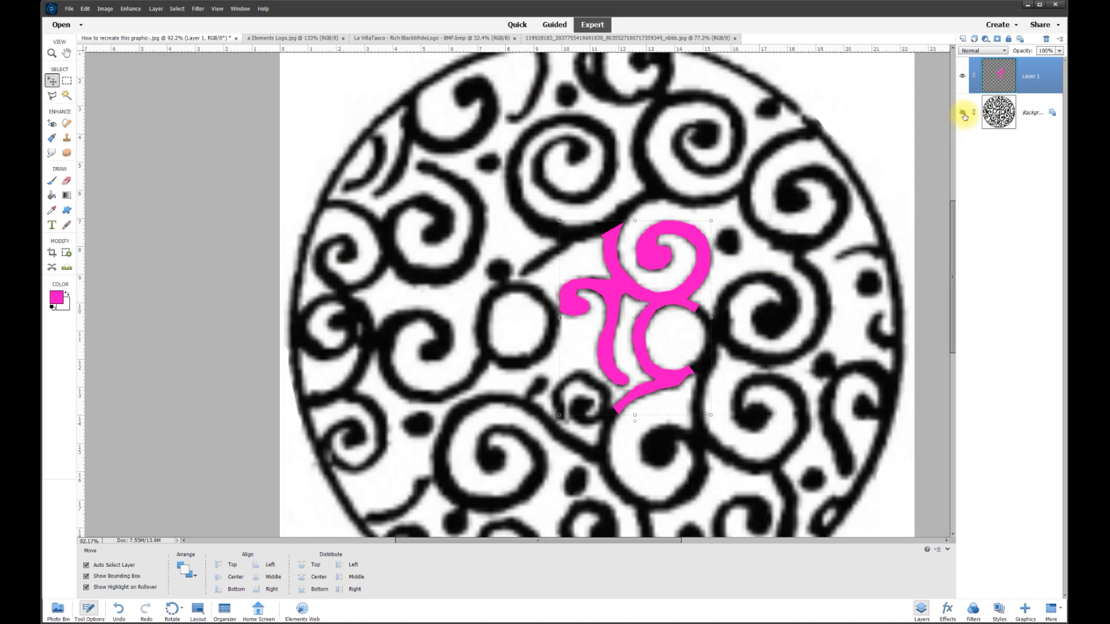
click(964, 114)
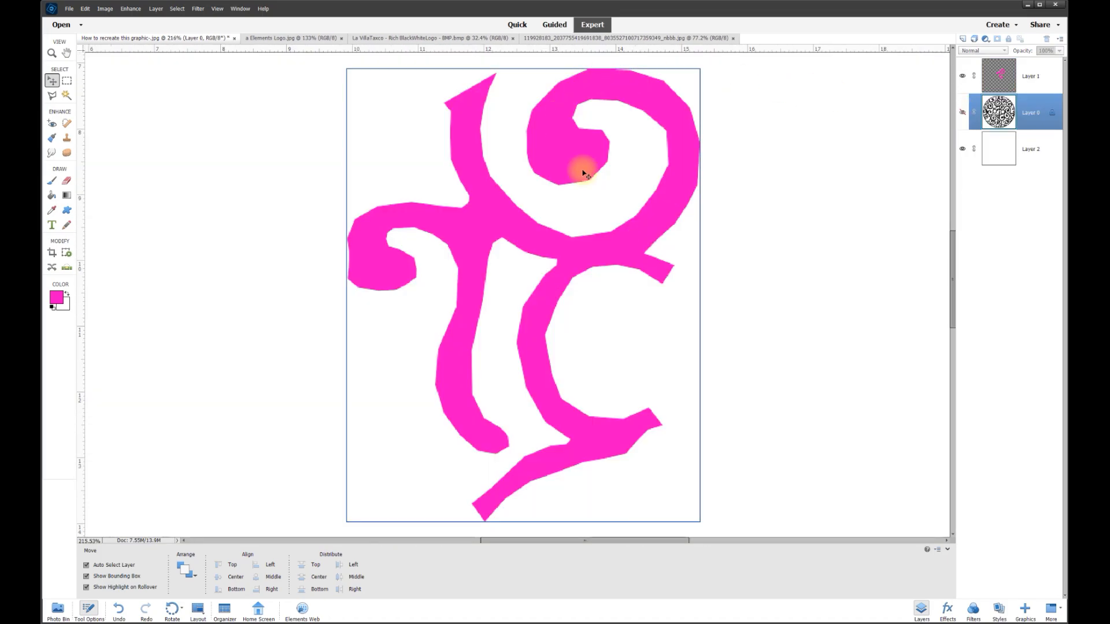
scroll(636, 306, down, 2)
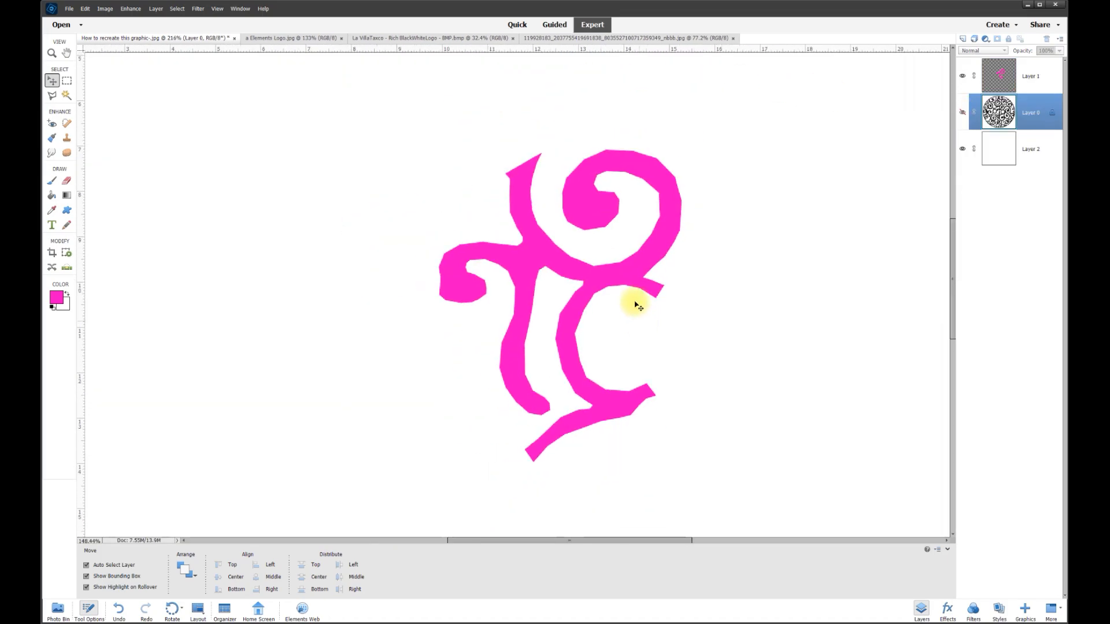
Set the foreground color to black (000000) and recolor the traced pink shape on Layer 1 with the Paint Bucket.
click(54, 300)
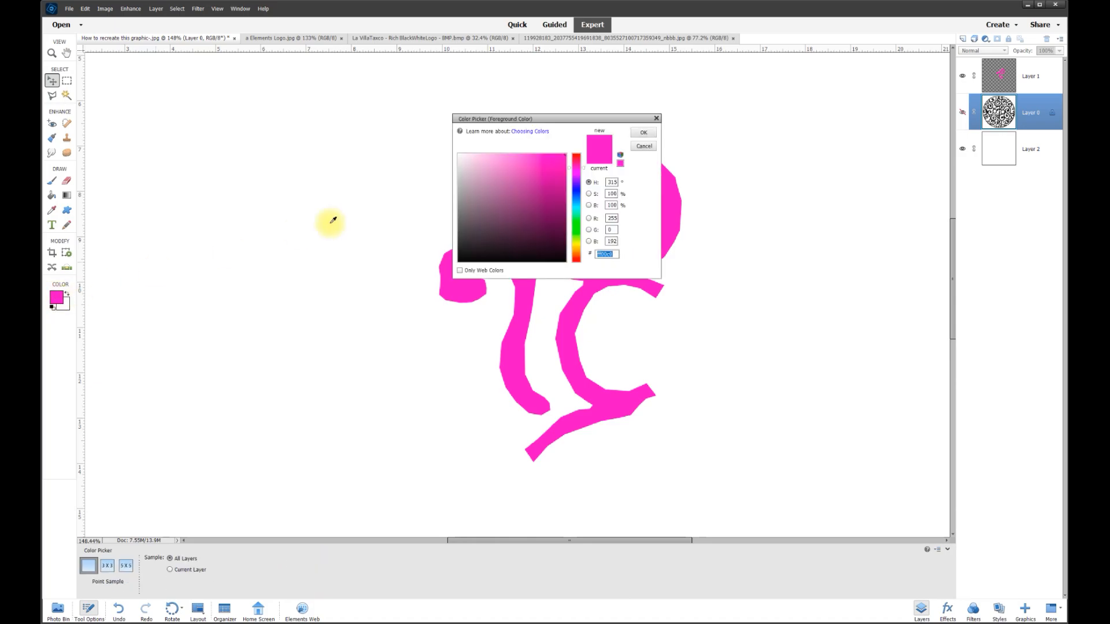
drag(470, 257, 452, 273)
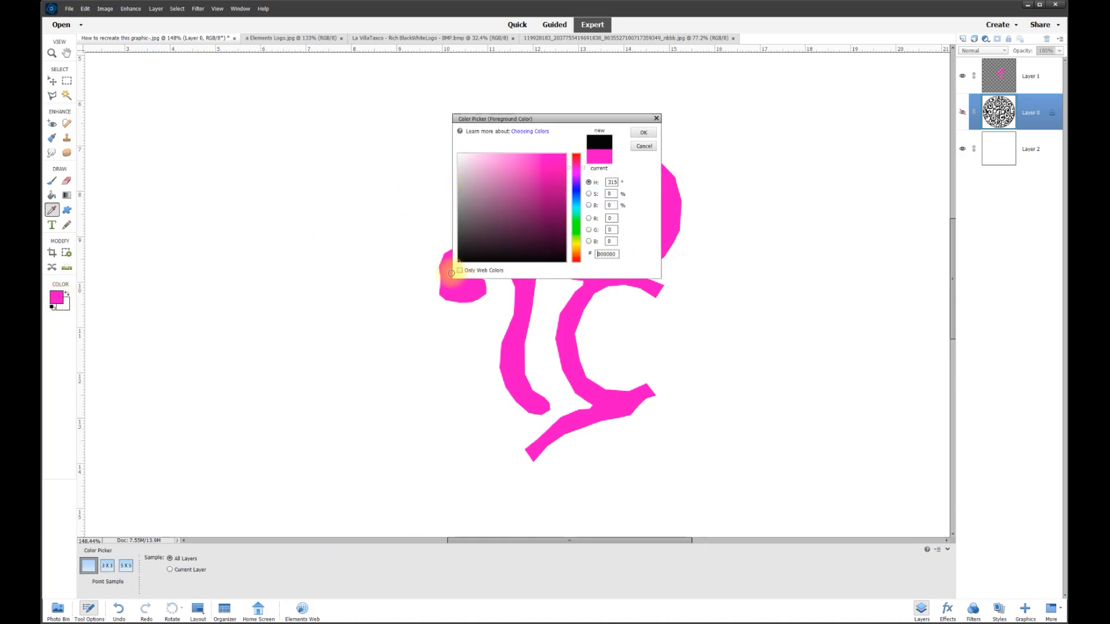
click(649, 136)
click(51, 195)
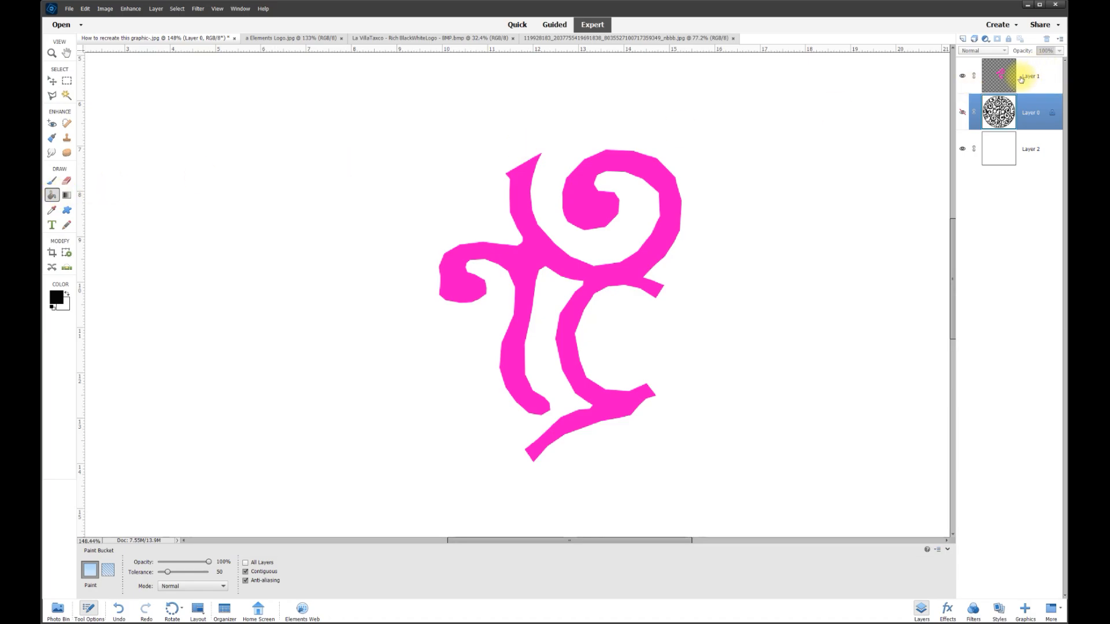
click(1040, 82)
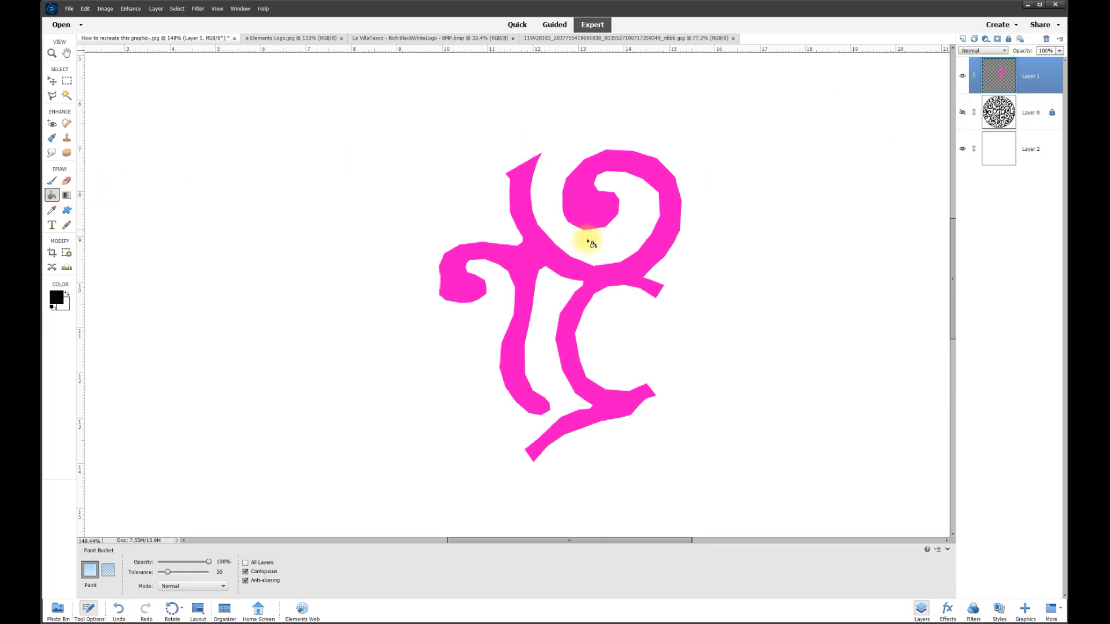
click(566, 270)
Compare the black traced shape with the original graphic by showing the original layer and hiding it again.
click(60, 85)
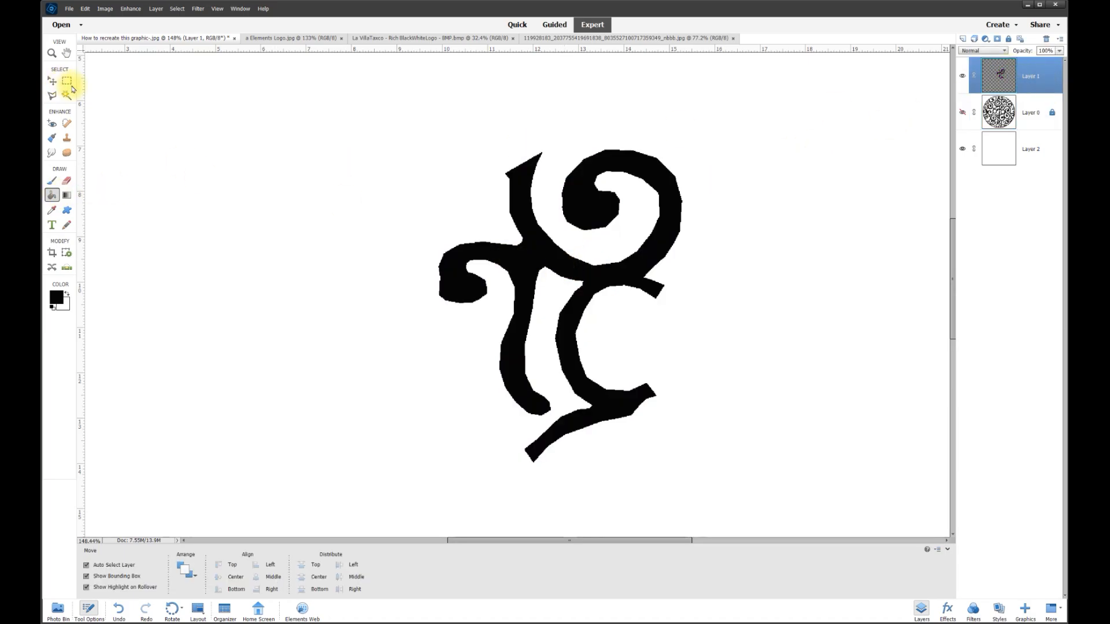
click(470, 166)
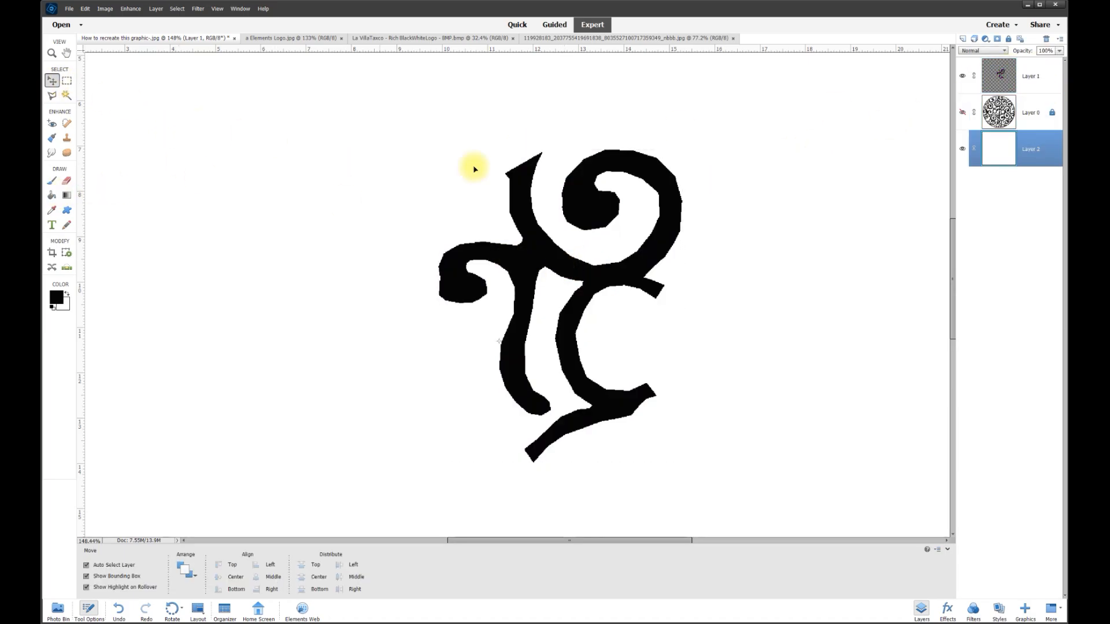
click(963, 113)
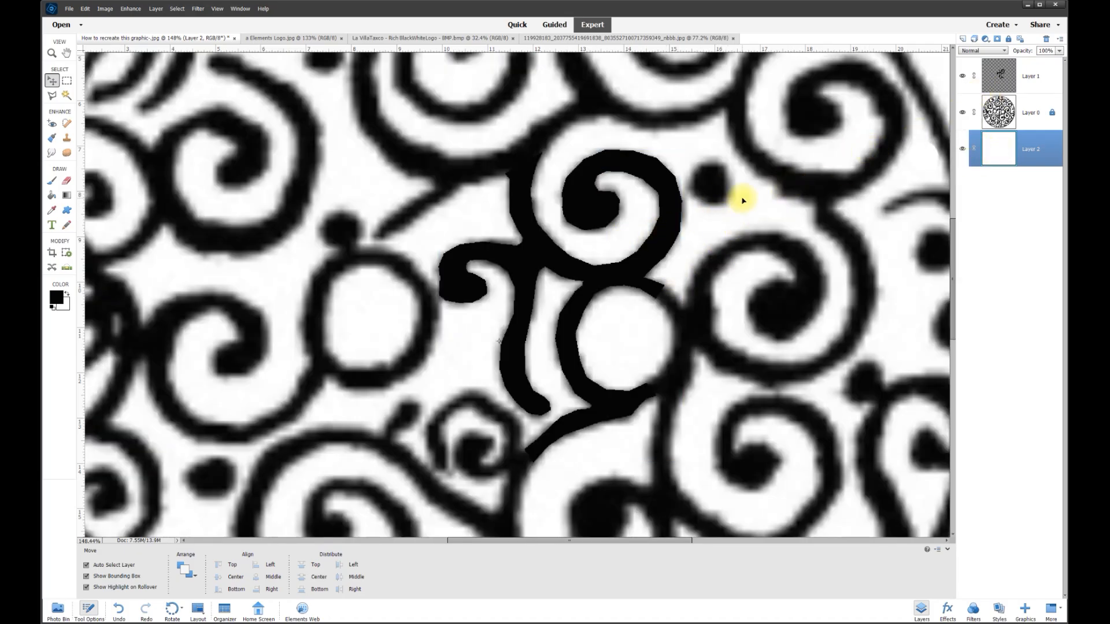
click(961, 118)
scroll(711, 241, down, 5)
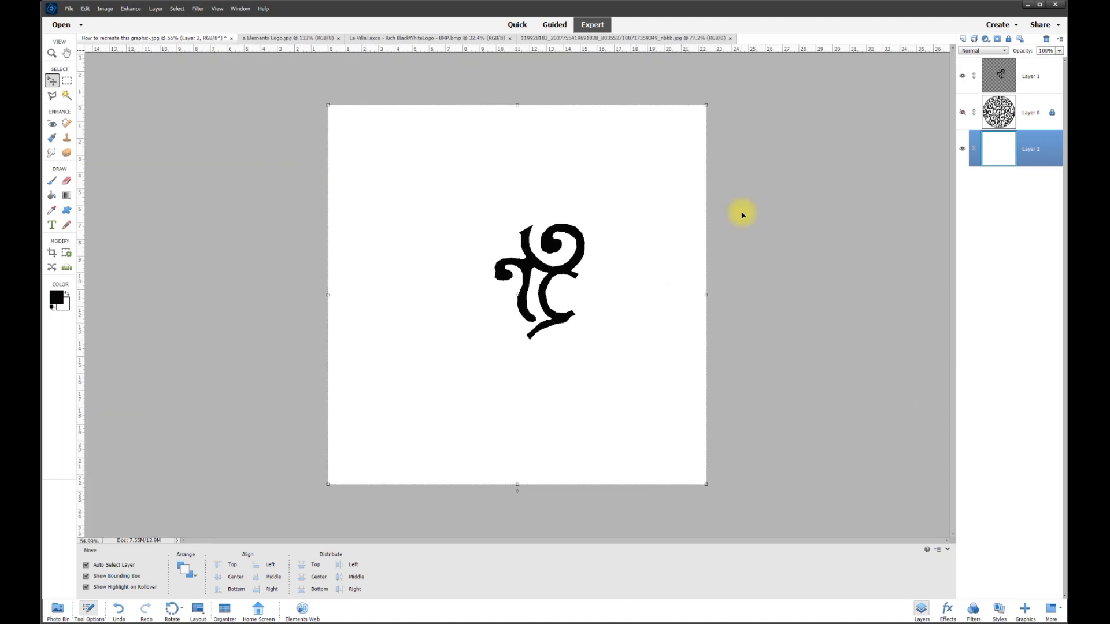
Delete the layer holding the traced shape and show the original scroll graphic again.
scroll(540, 248, up, 2)
click(540, 248)
key(Delete)
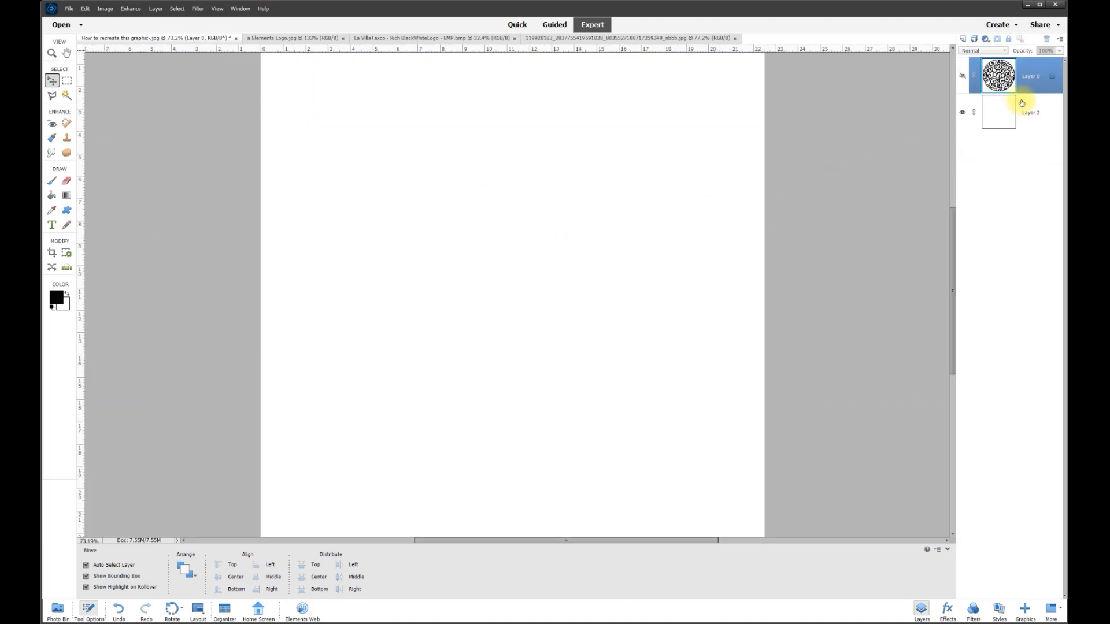
click(961, 77)
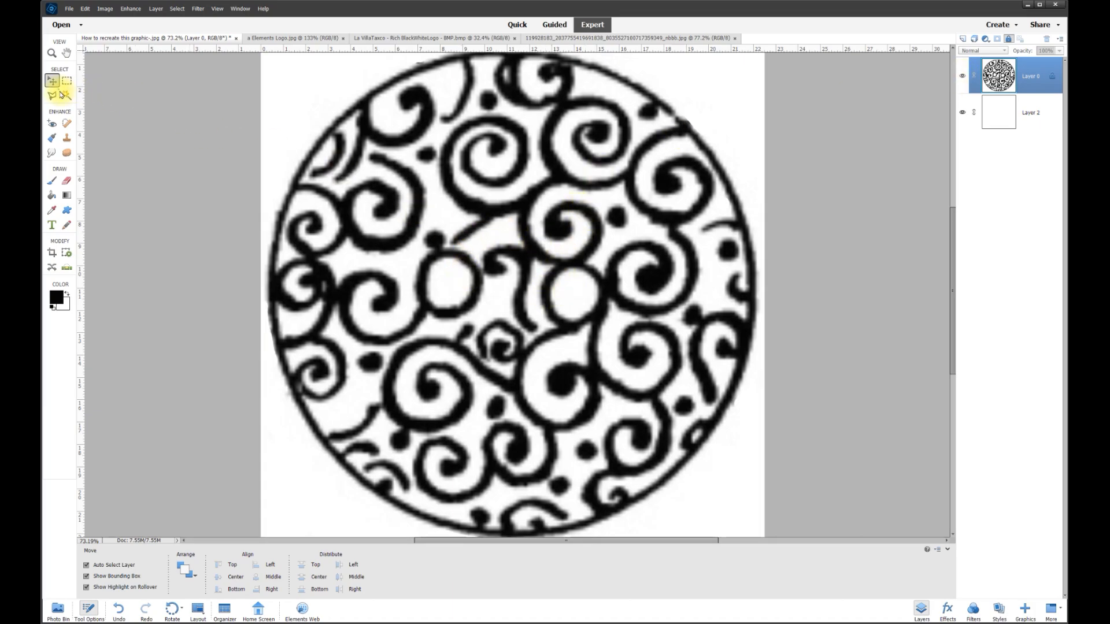
Try selecting the graphic's black shapes with the Magic Wand at a tolerance of 5, and clear the selection.
click(67, 96)
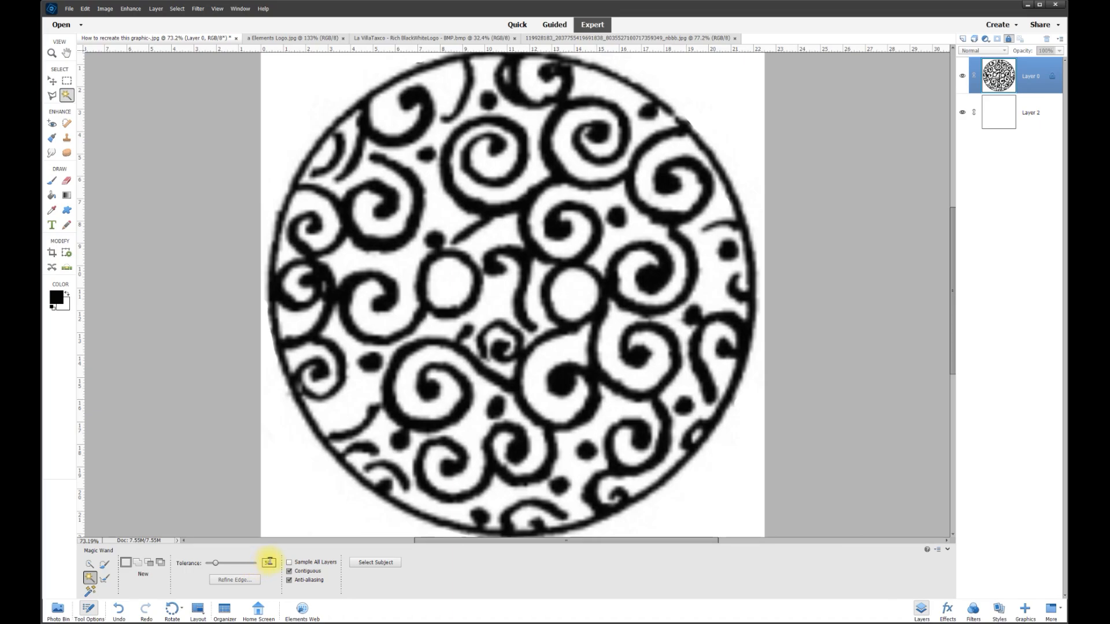
click(492, 269)
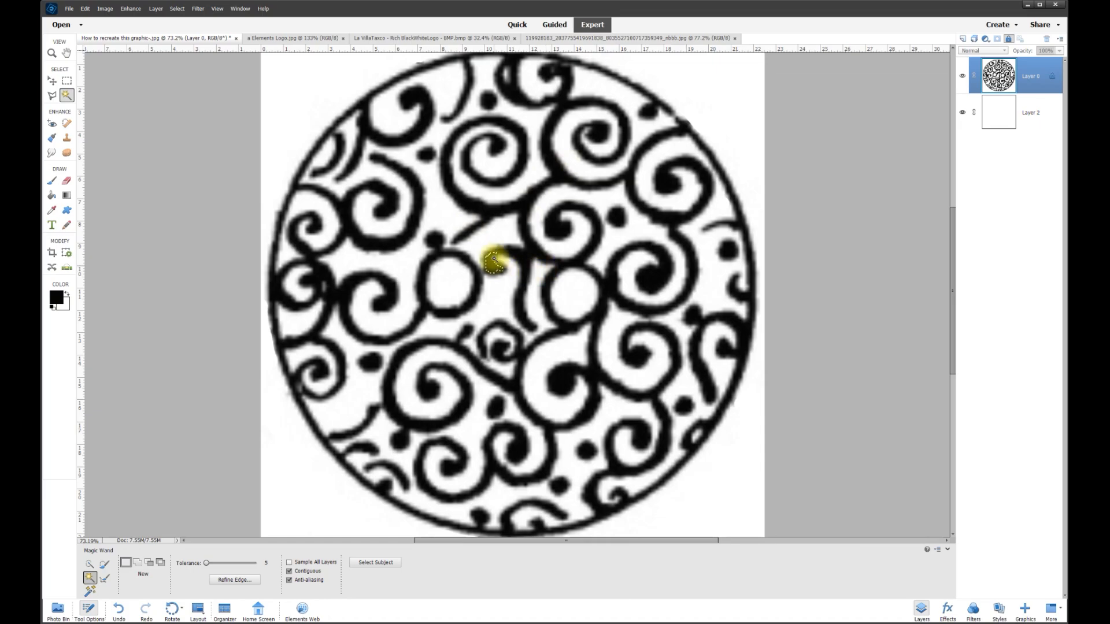
click(464, 290)
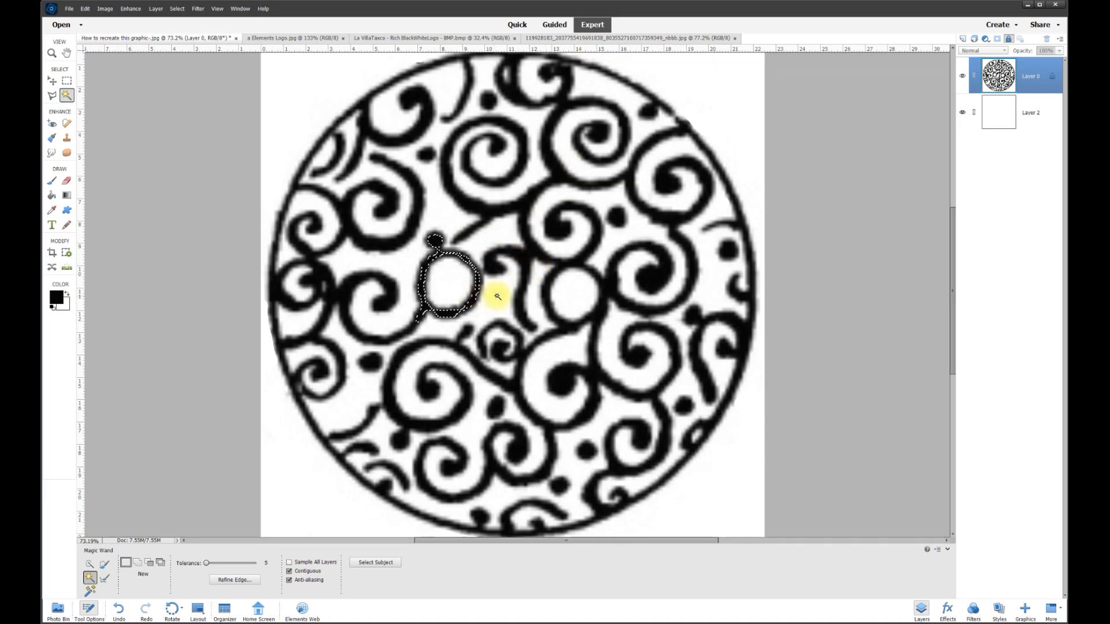
click(540, 295)
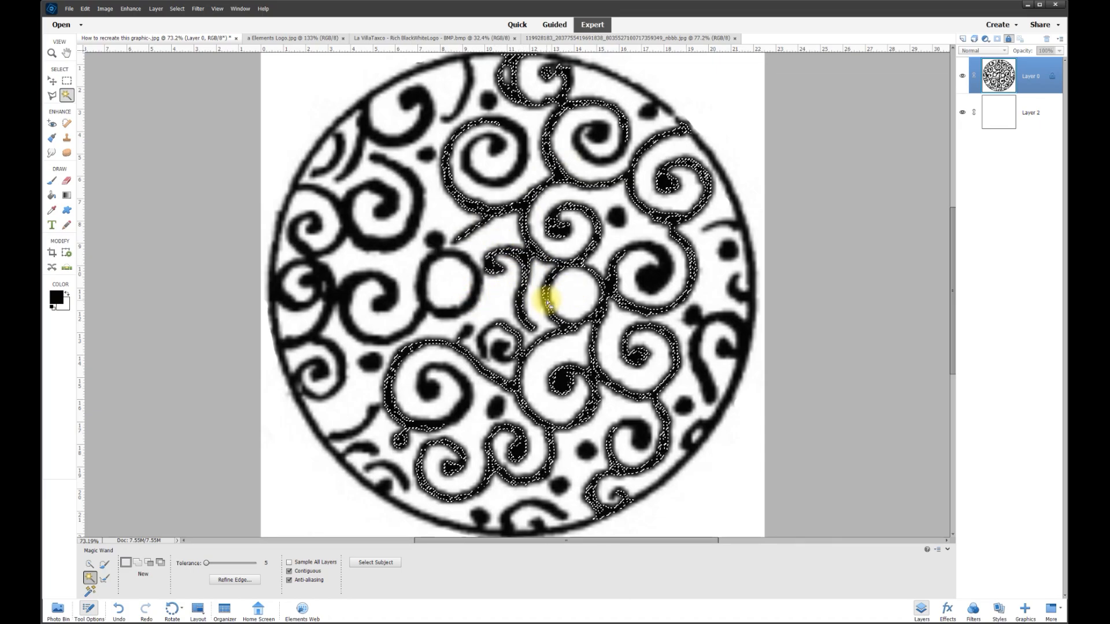
key(ctrl+d)
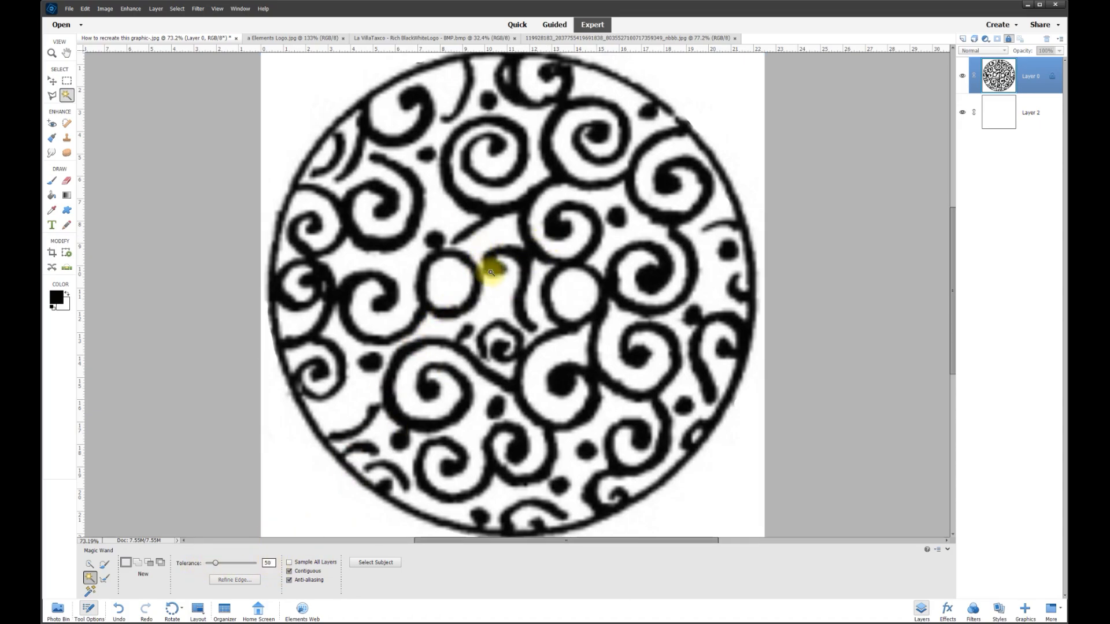
Select the connected black scroll lines with the Magic Wand at a tolerance of 50 and examine the selection edges.
click(525, 276)
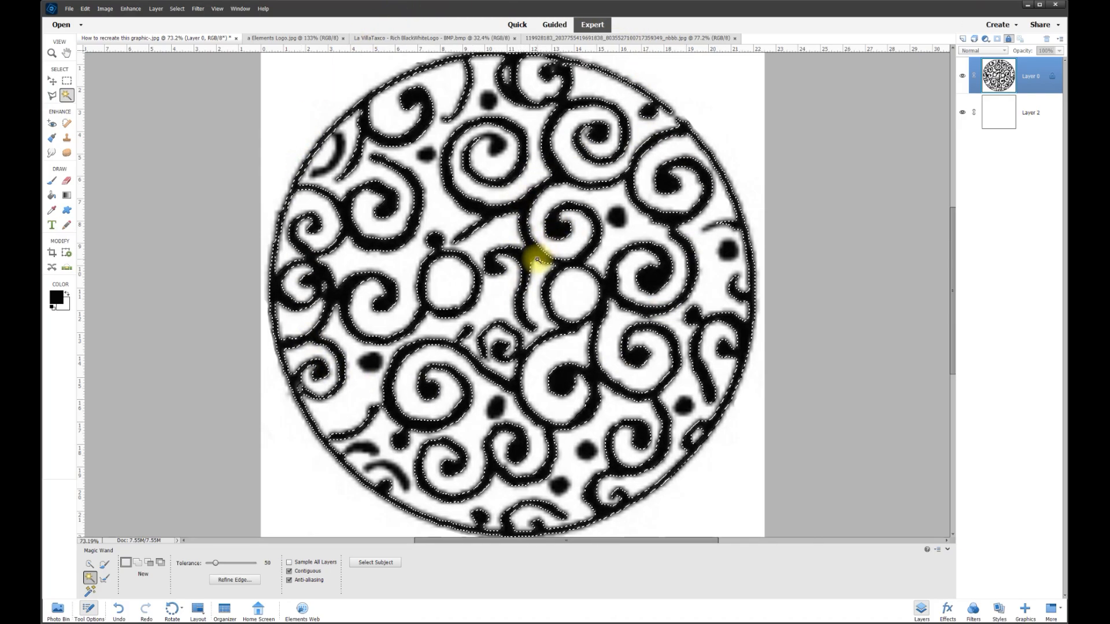
scroll(529, 272, up, 4)
scroll(525, 283, up, 2)
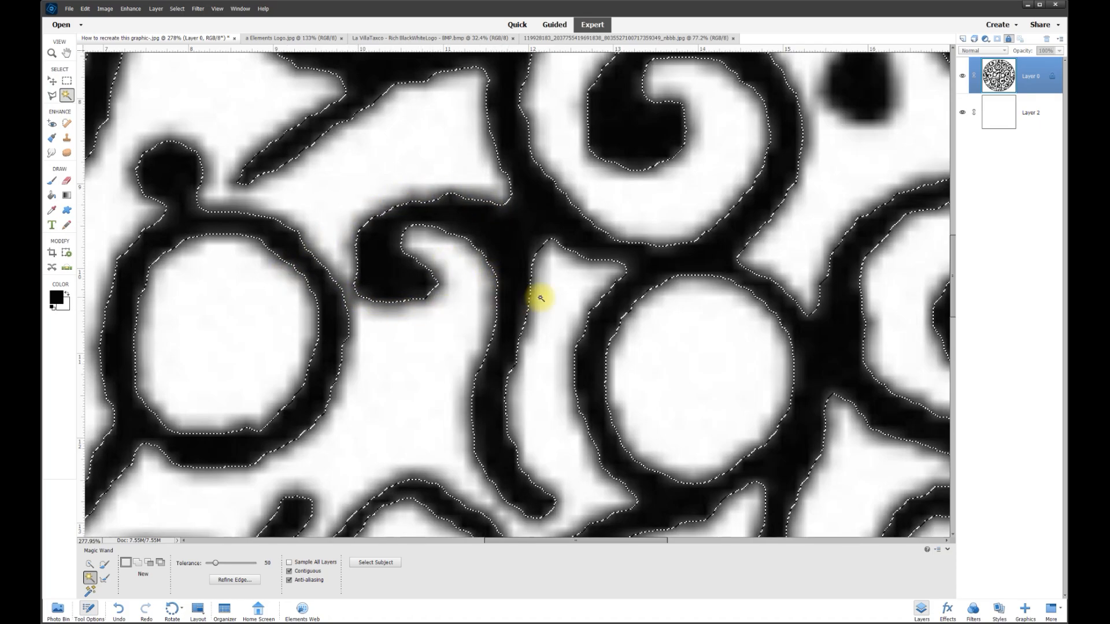
Reselect the connected scroll lines with the Magic Wand at a tolerance of 100 and add a new layer above the graphic.
key(ctrl+d)
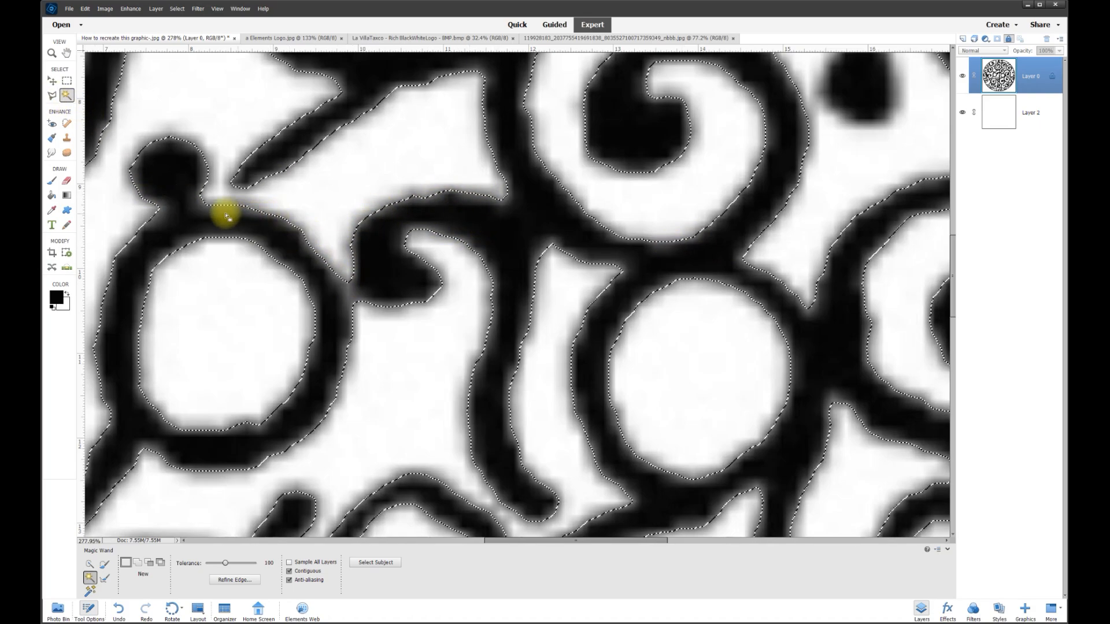
scroll(583, 325, down, 6)
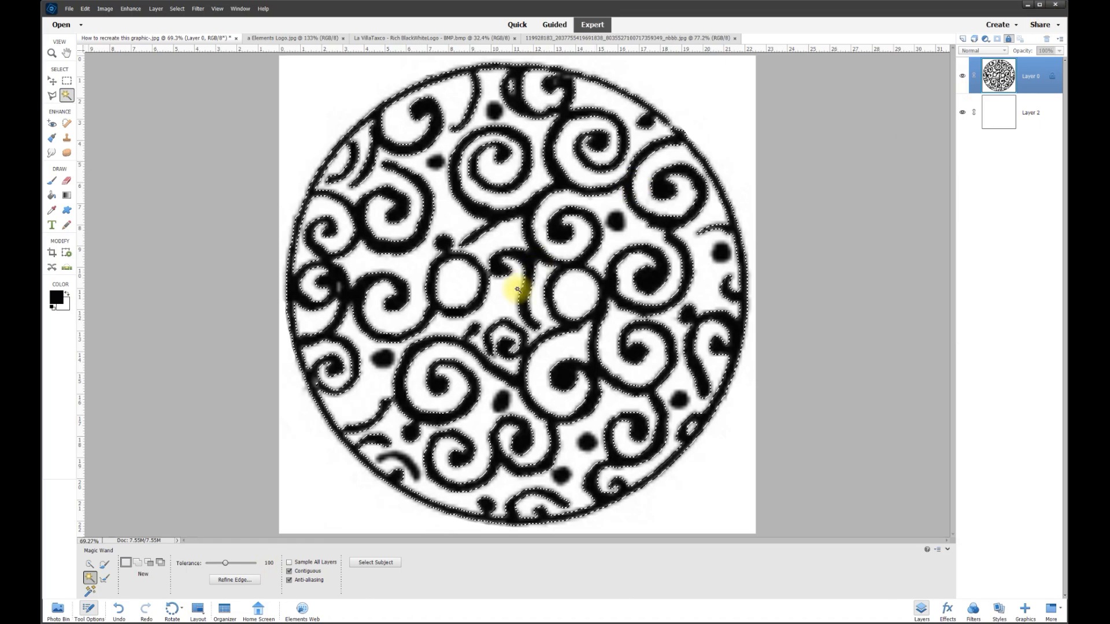
click(964, 40)
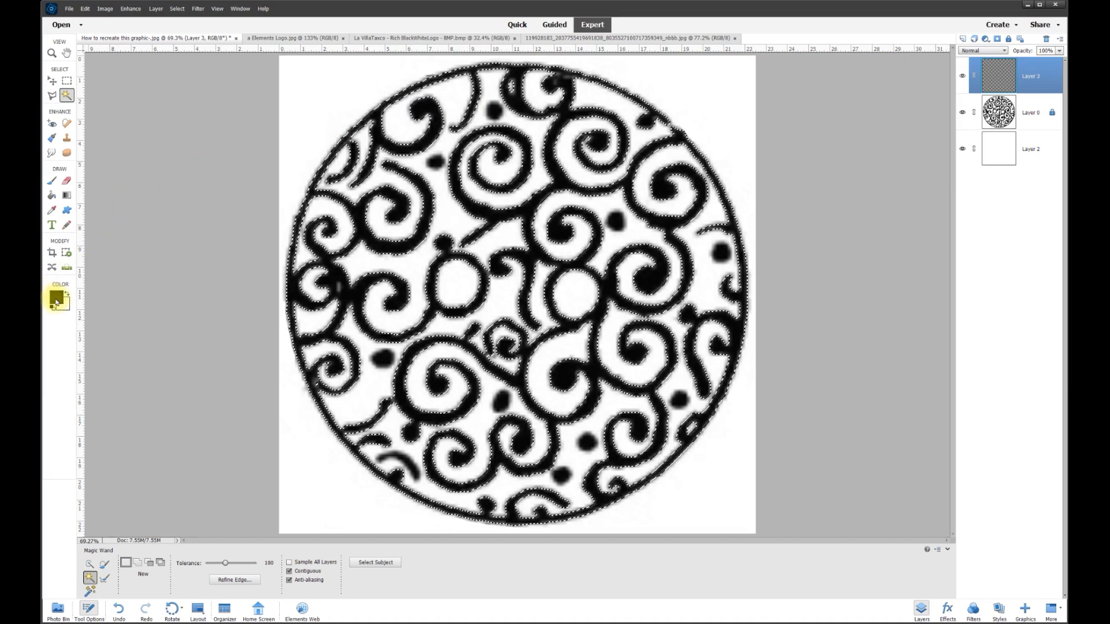
Fill the selected scroll lines with bright pink on the new layer using the Paint Bucket, and deselect.
click(57, 298)
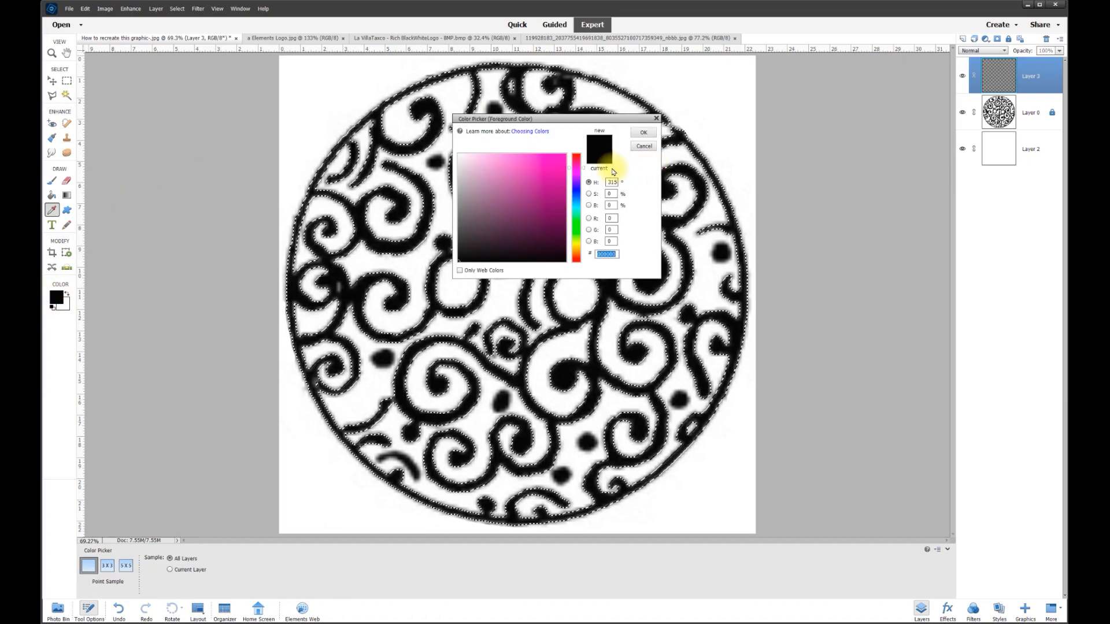
click(641, 135)
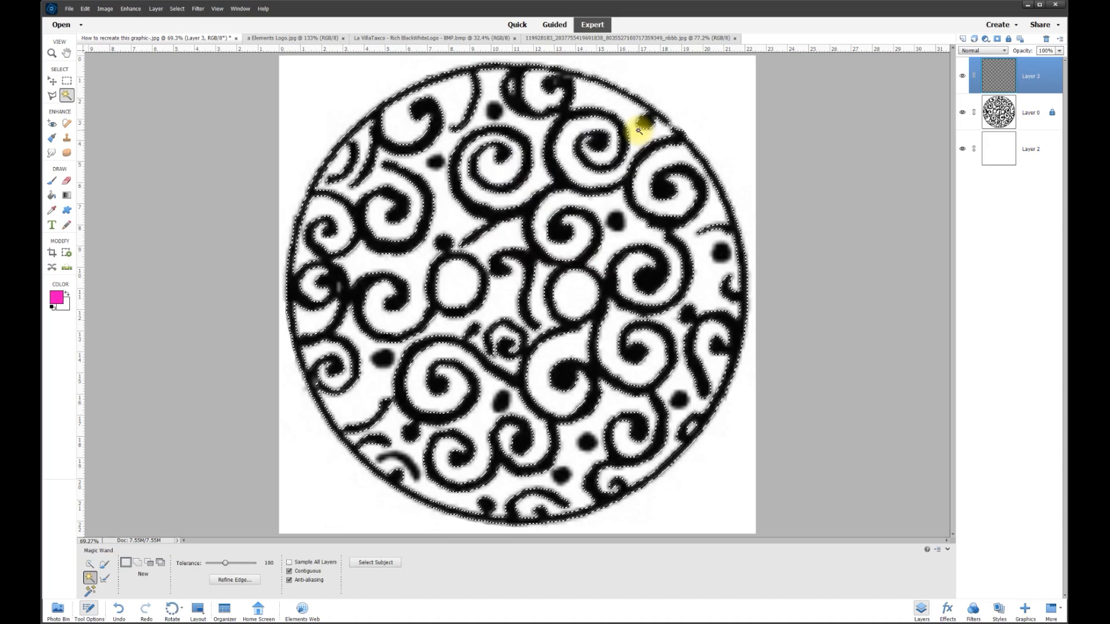
click(52, 196)
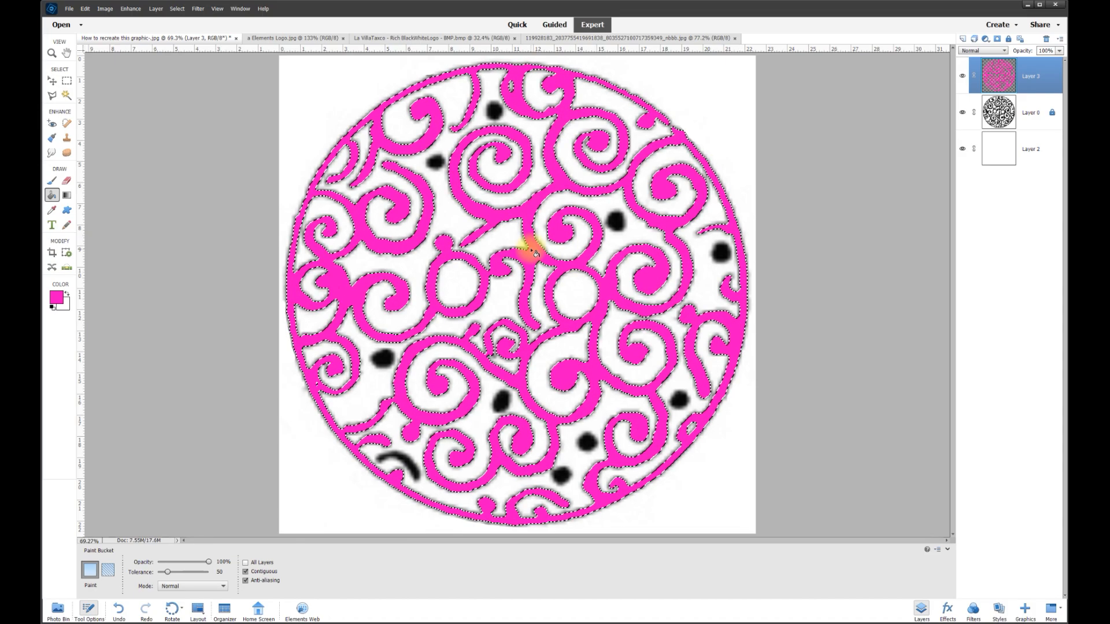
key(ctrl+d)
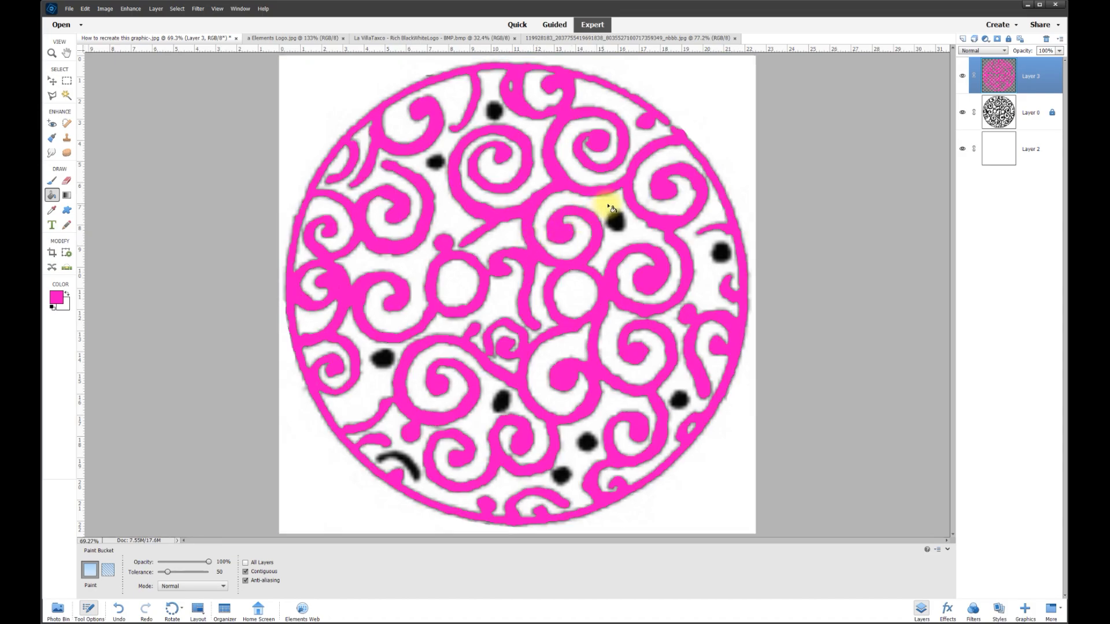
Hide the original graphic to inspect the pink scroll lines on their own, and show it again.
click(962, 112)
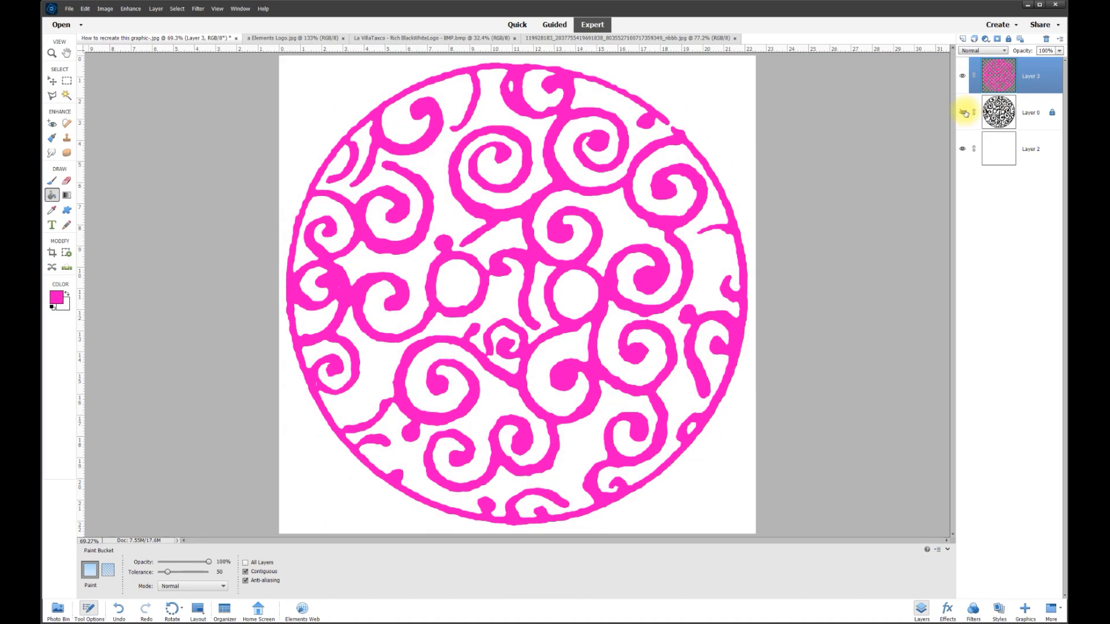
scroll(625, 191, up, 1)
scroll(575, 228, up, 1)
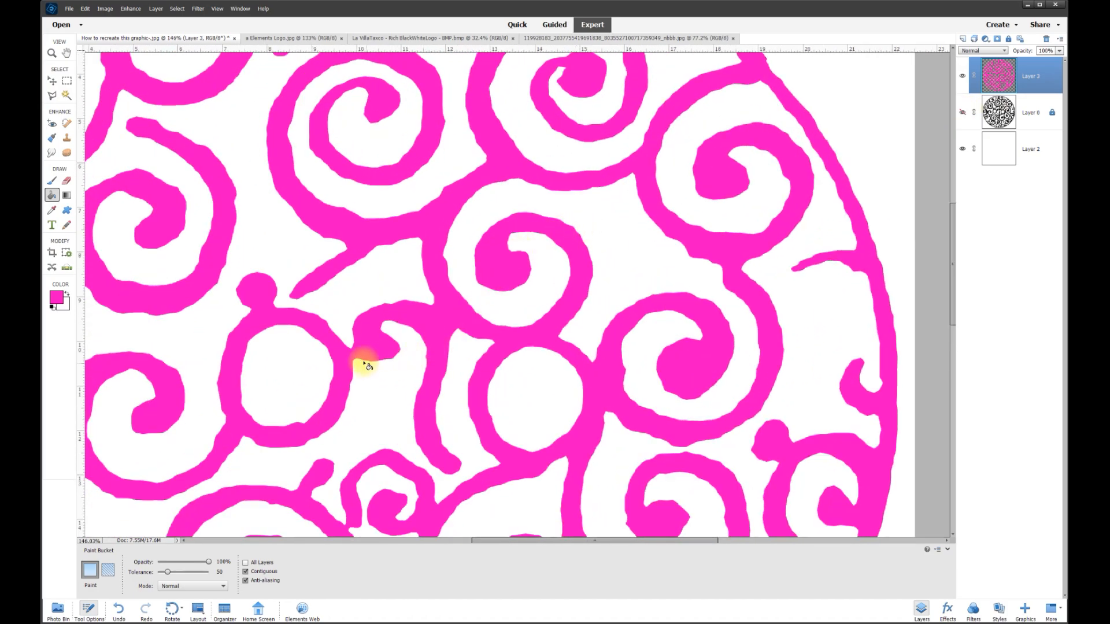
scroll(370, 367, down, 4)
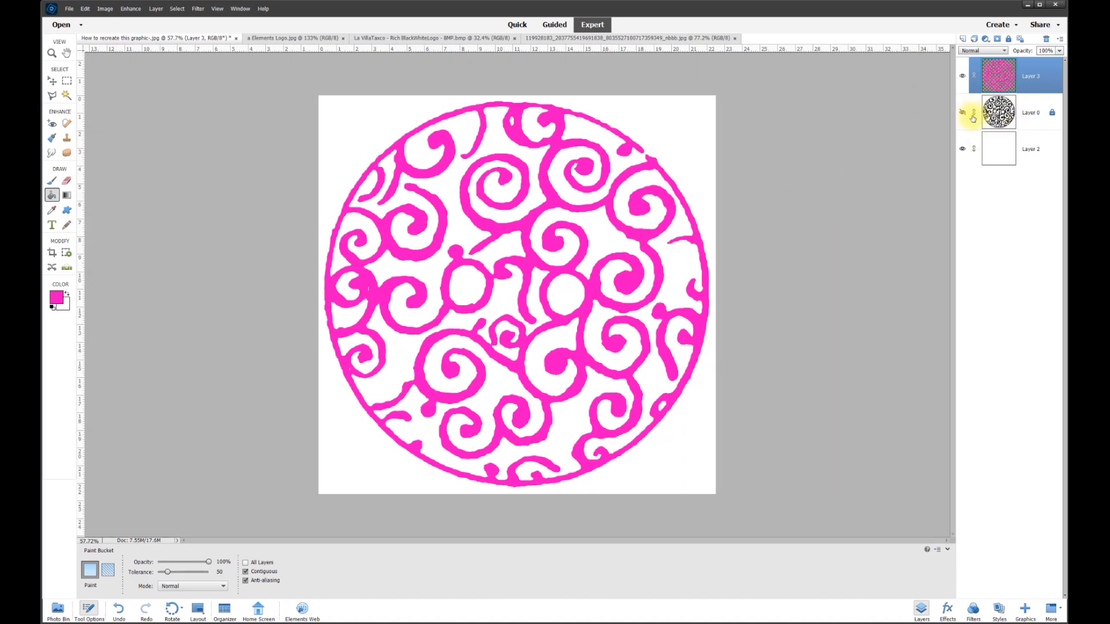
click(963, 114)
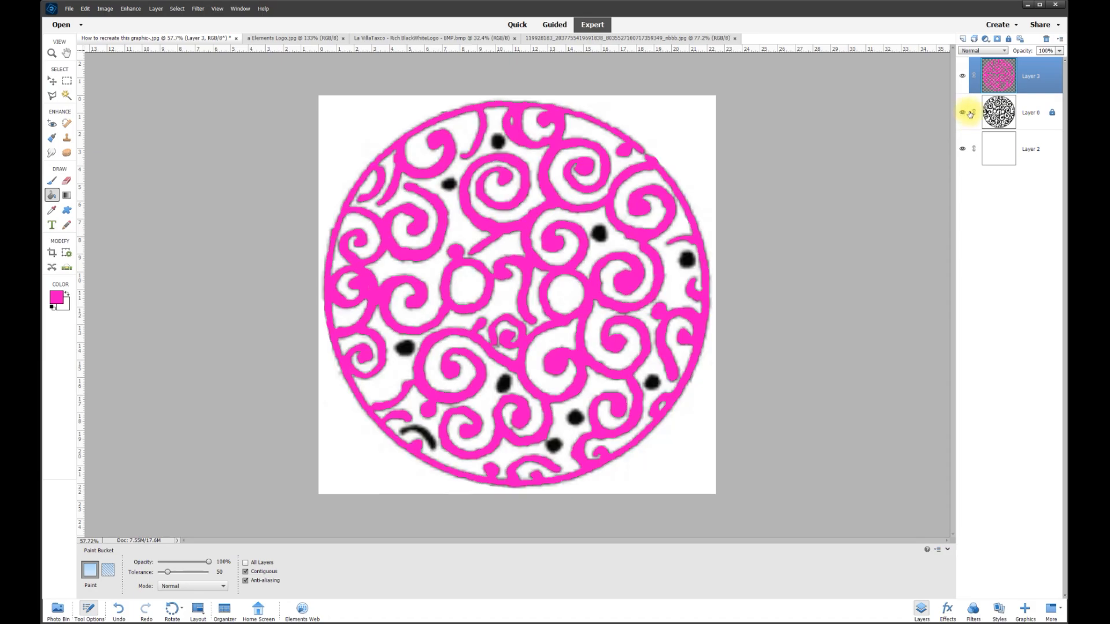
Select all the isolated black dots and the small separate arc on the original graphic's layer with the Magic Wand.
click(1035, 114)
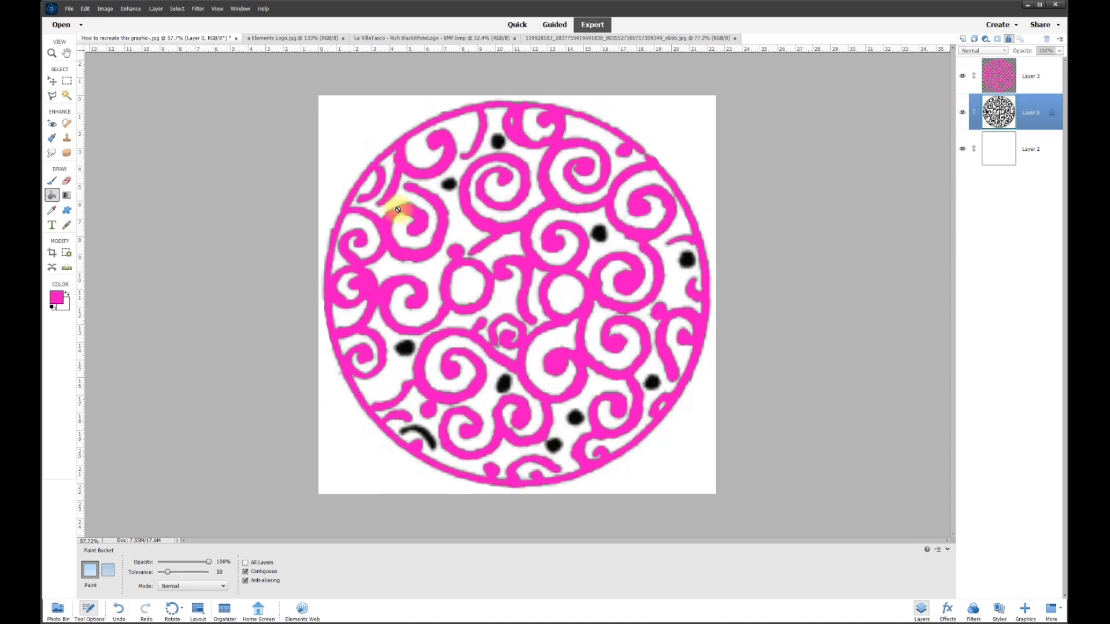
click(67, 96)
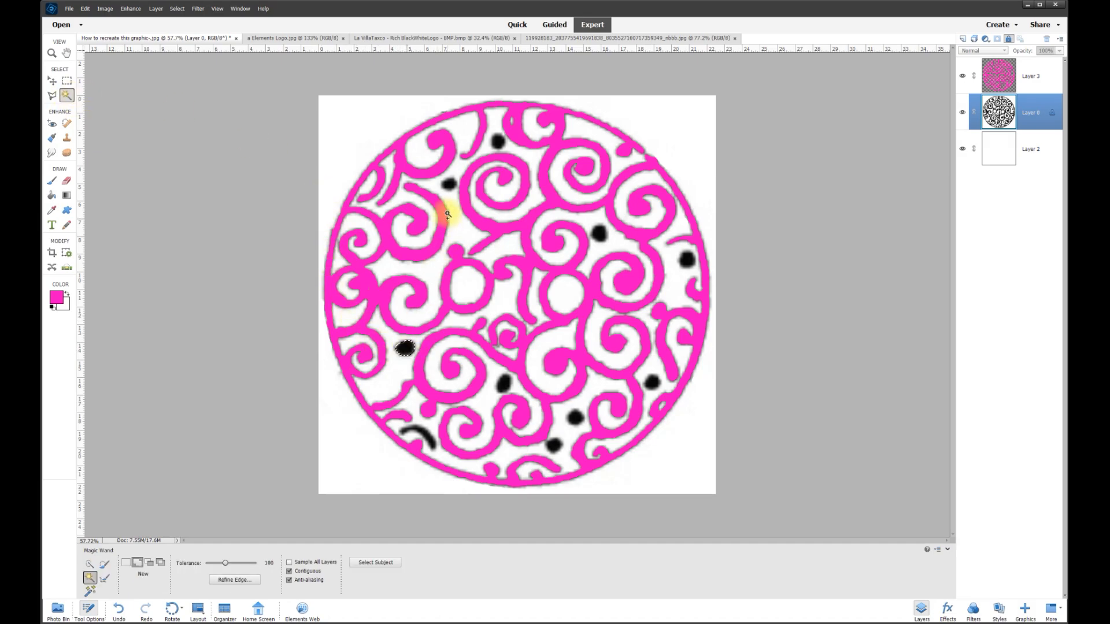
shift+click(450, 184)
shift+click(688, 261)
shift+click(555, 443)
shift+click(503, 384)
shift+click(427, 435)
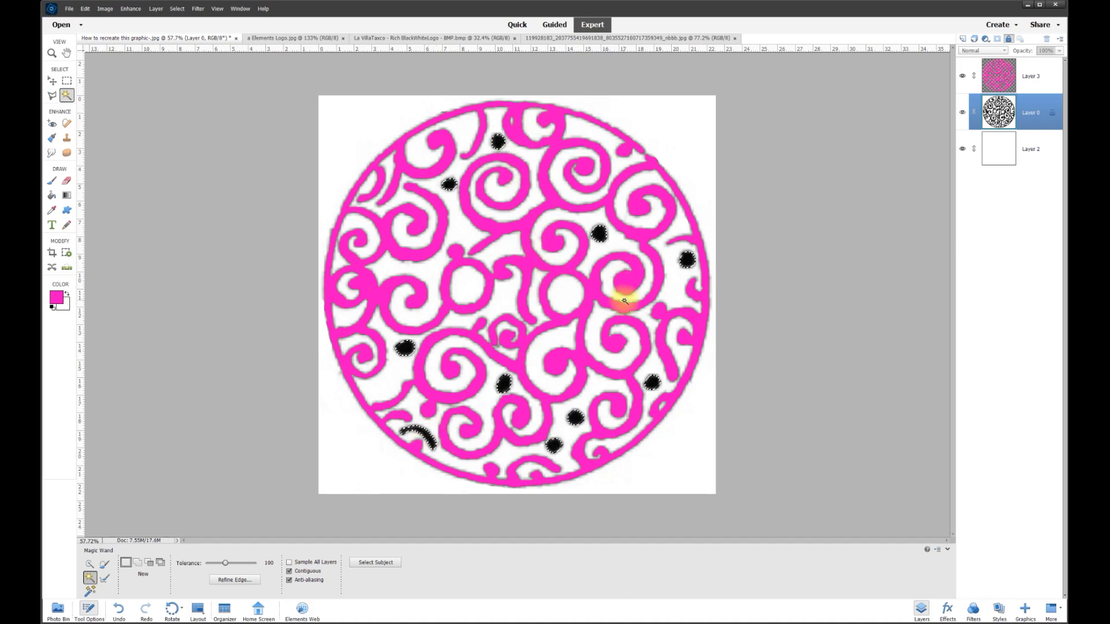
Fill the selected dots and small arc with bright pink on the pink scroll layer using the Paint Bucket, and deselect.
click(53, 196)
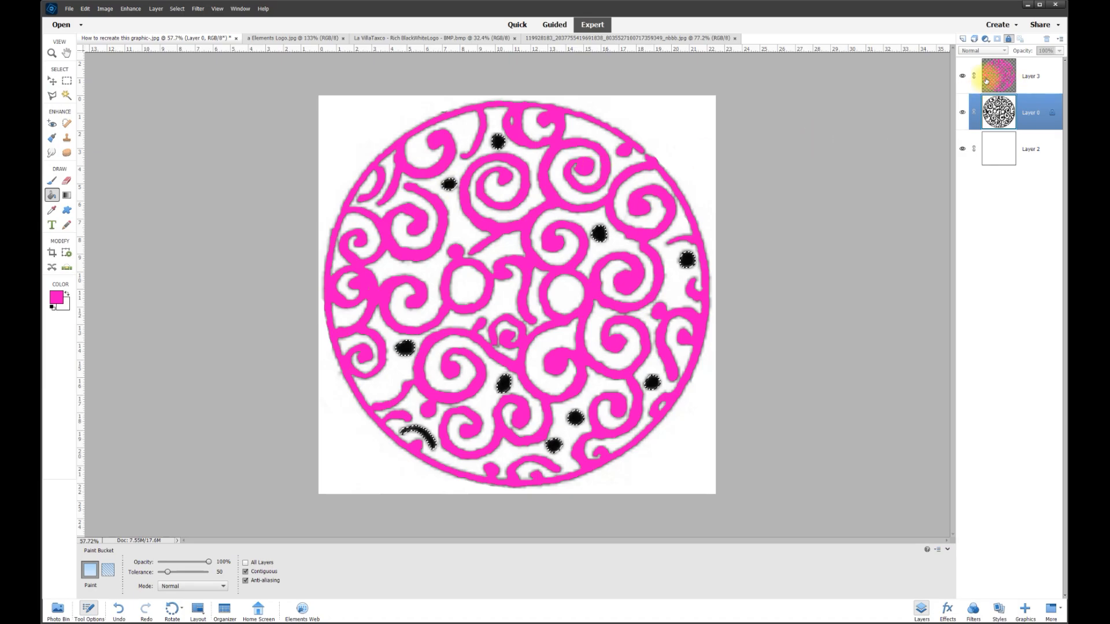
click(1032, 79)
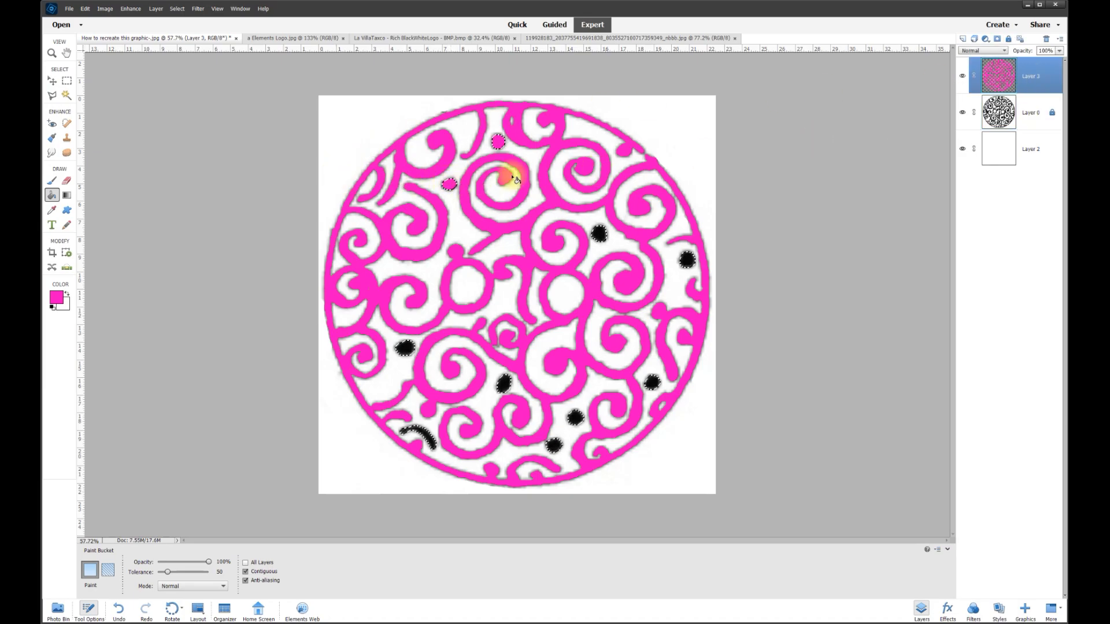
click(599, 233)
click(687, 260)
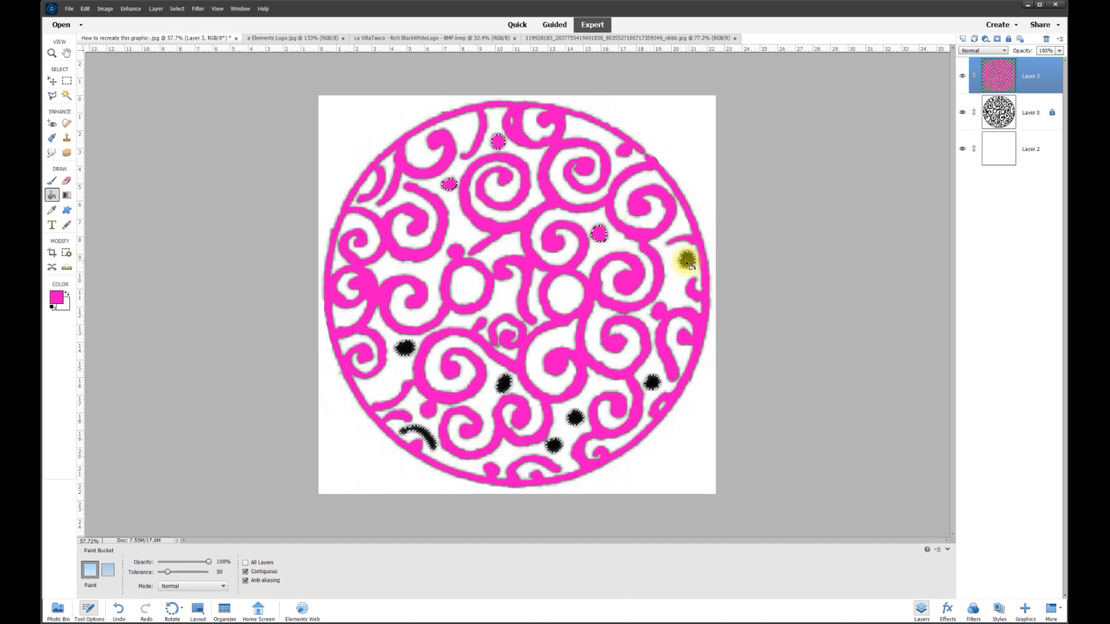
click(651, 382)
click(576, 418)
click(405, 348)
key(ctrl+d)
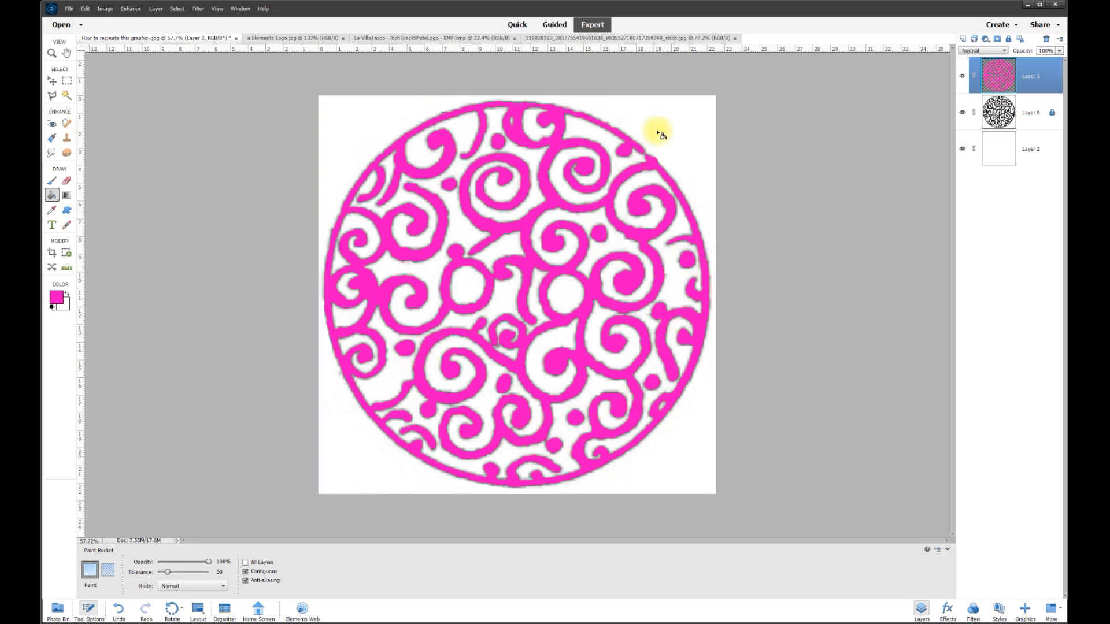
Bridge the gap in the pink outer ring near the graphic's upper right edge using a 5 px brush.
scroll(680, 137, up, 1)
scroll(680, 138, up, 8)
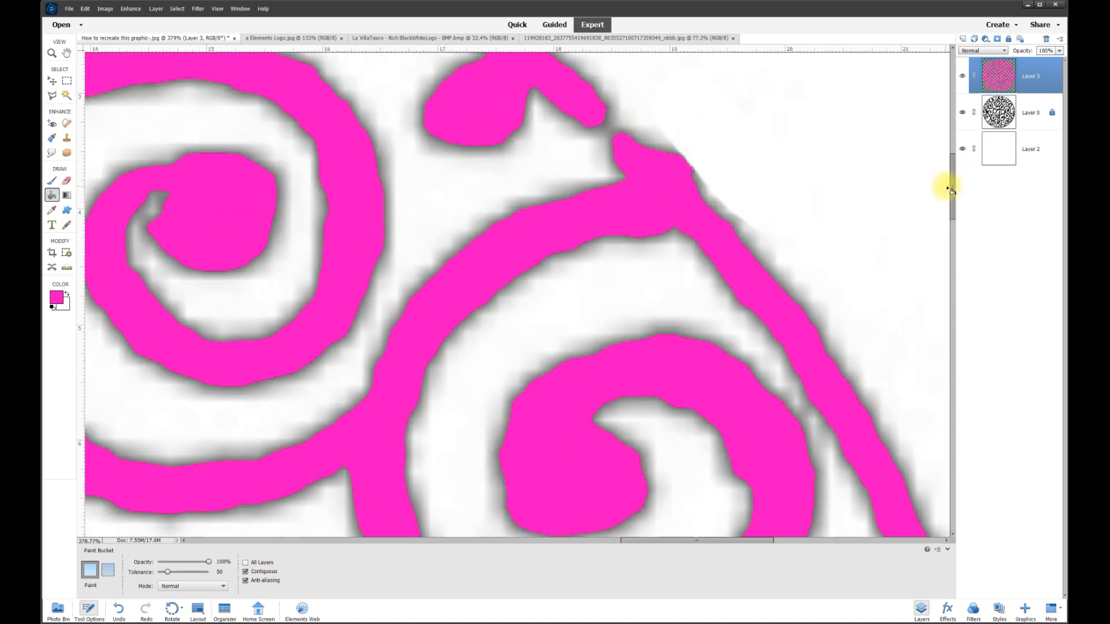
drag(954, 187, 954, 161)
scroll(604, 254, up, 1)
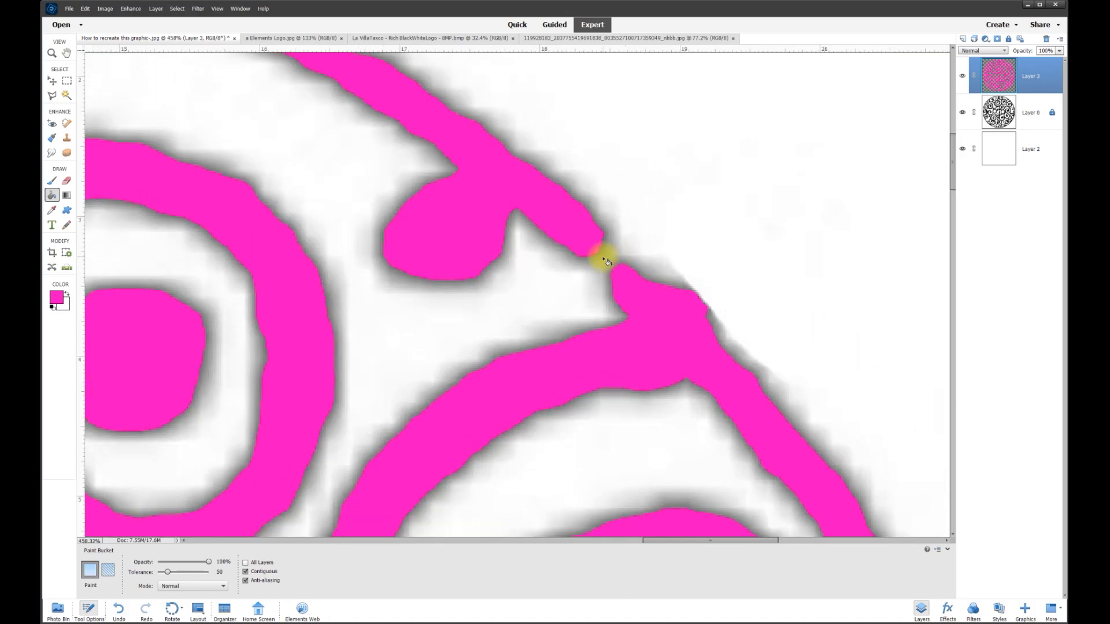
click(52, 181)
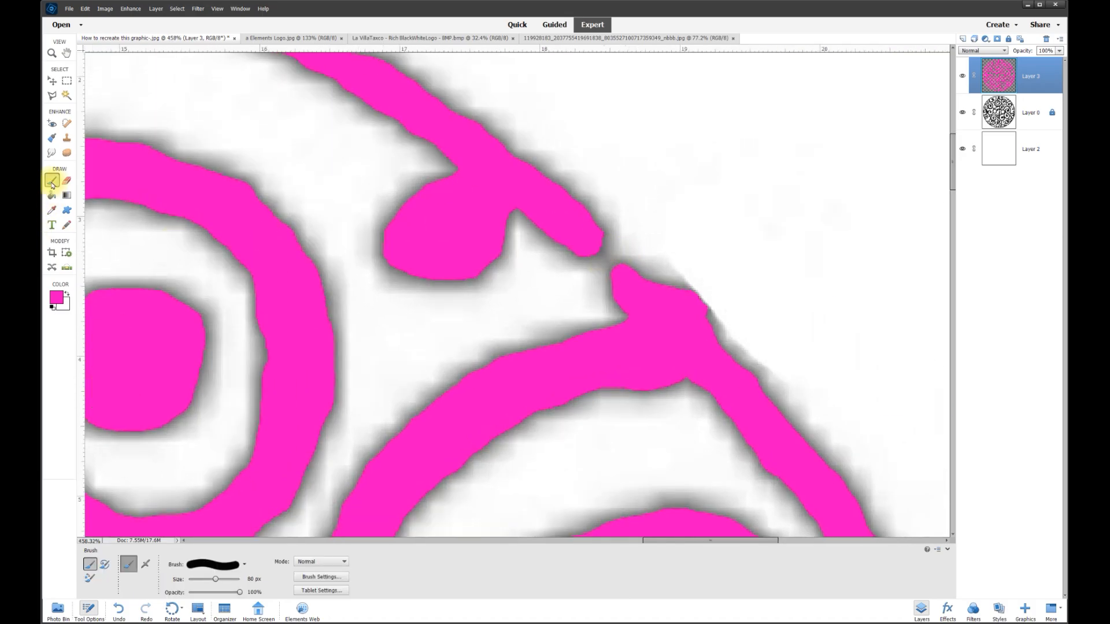
click(244, 565)
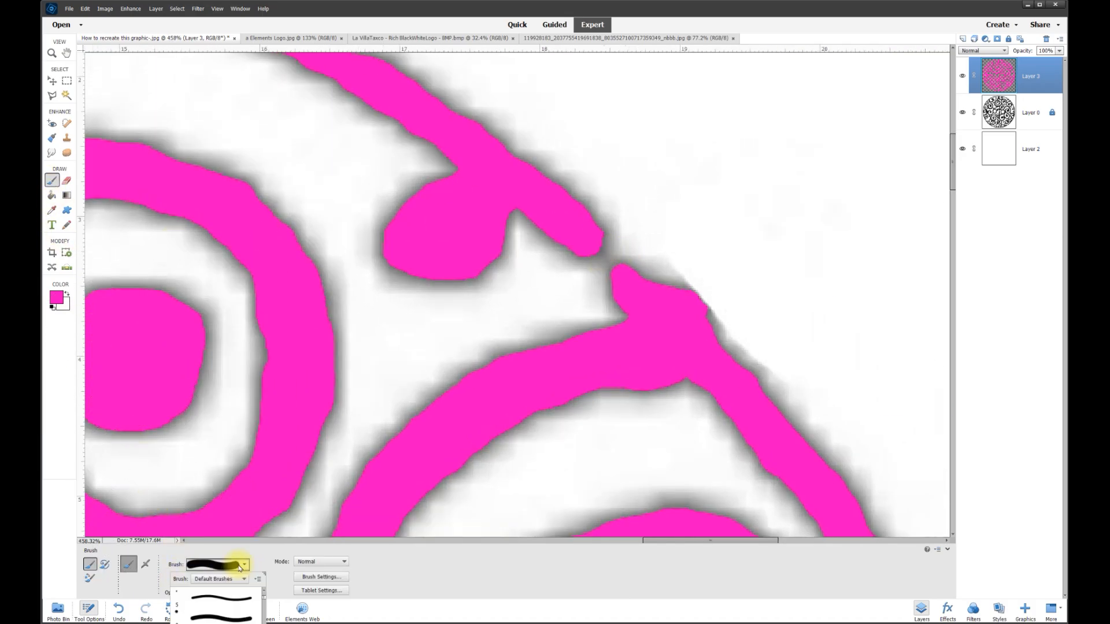
click(223, 599)
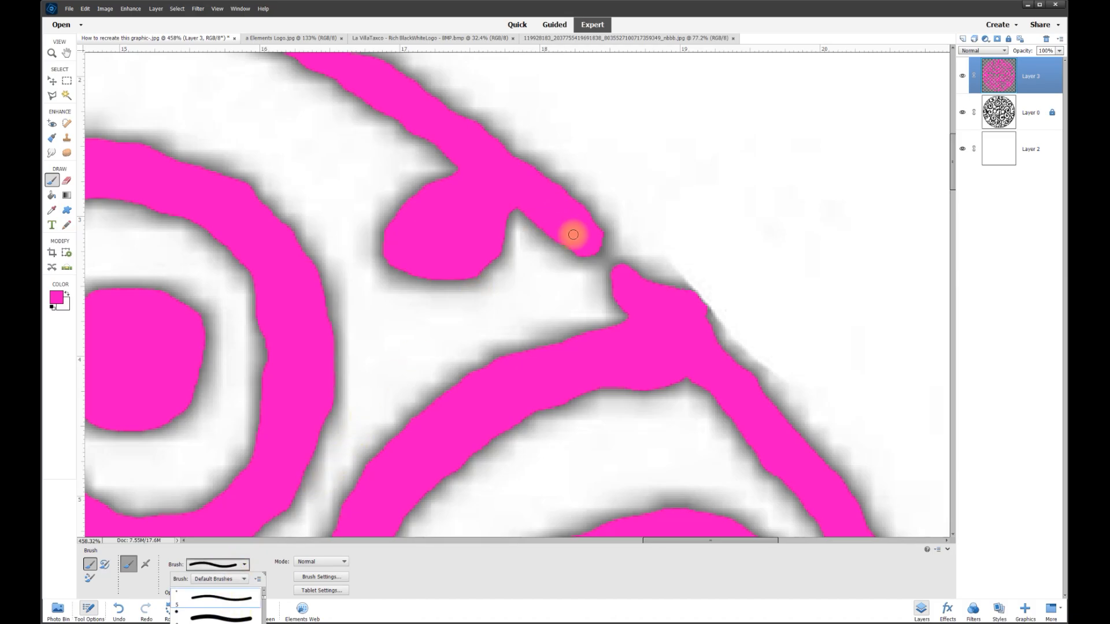
click(585, 248)
mouse_move(594, 259)
mouse_down()
mouse_move(626, 287)
mouse_move(683, 294)
mouse_move(595, 232)
mouse_move(593, 245)
mouse_move(618, 270)
mouse_move(603, 252)
mouse_up()
scroll(600, 259, down, 11)
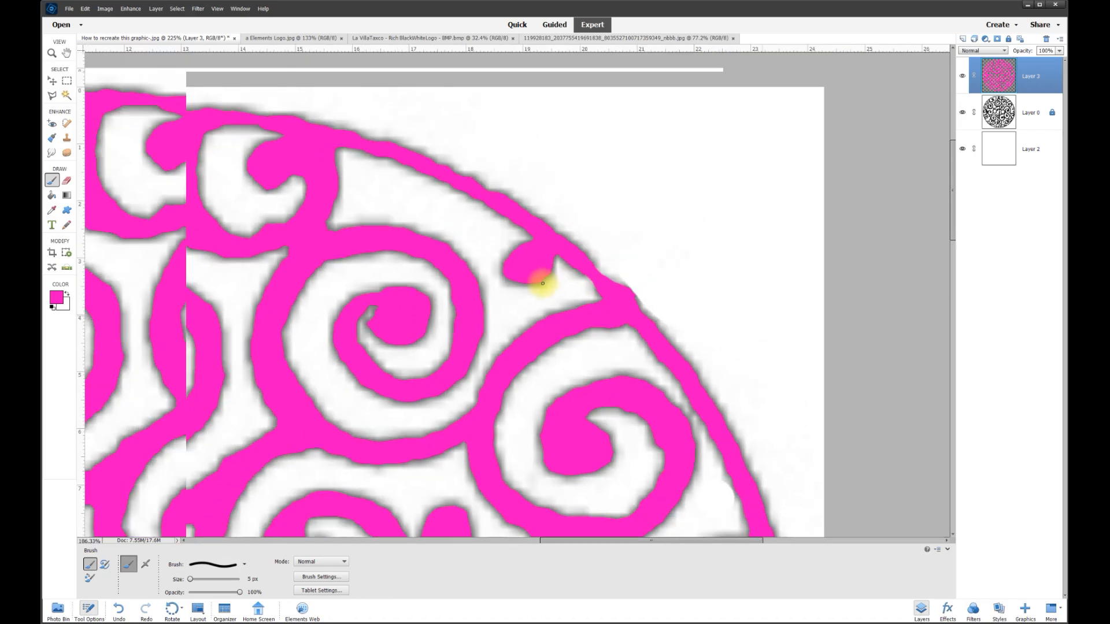
scroll(567, 221, up, 1)
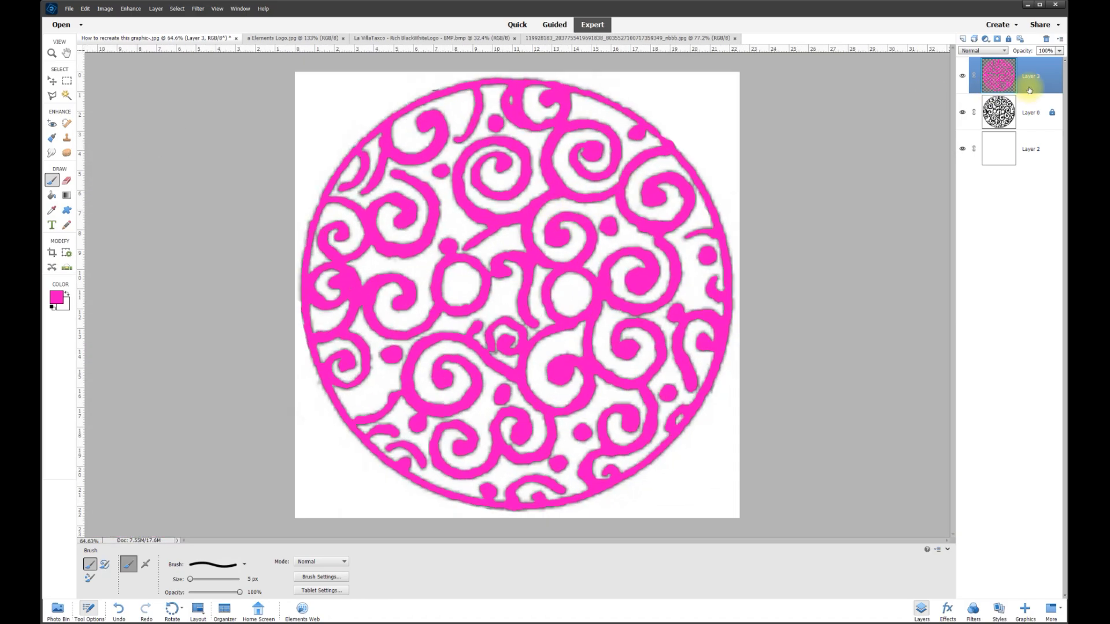
Hide the original graphic and set the foreground color to near-black, hex 020202.
click(963, 113)
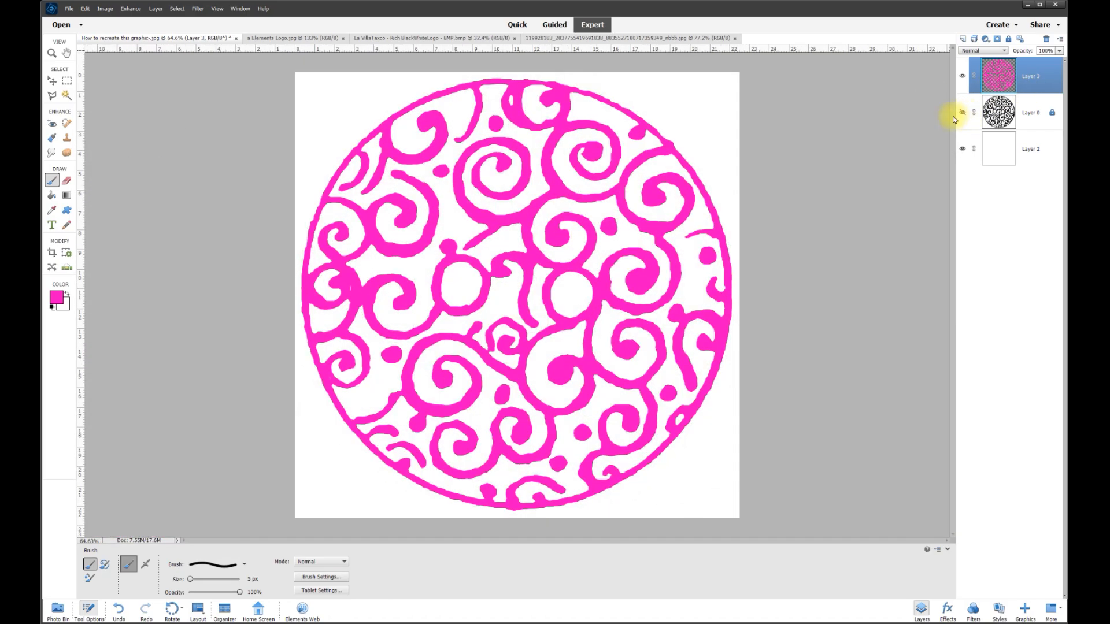
click(52, 81)
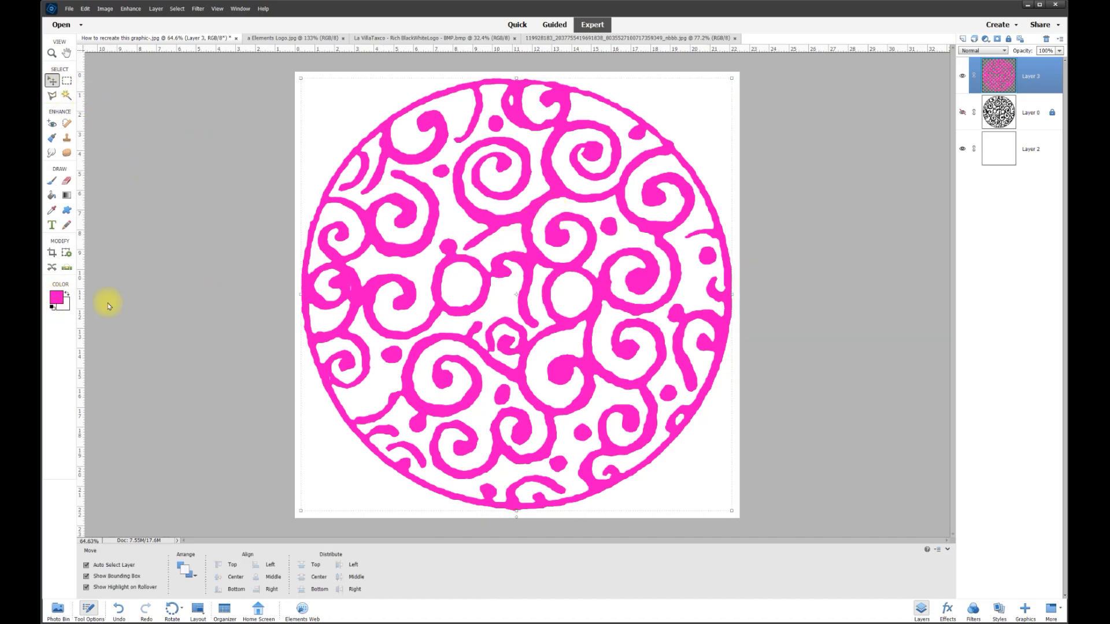
click(56, 297)
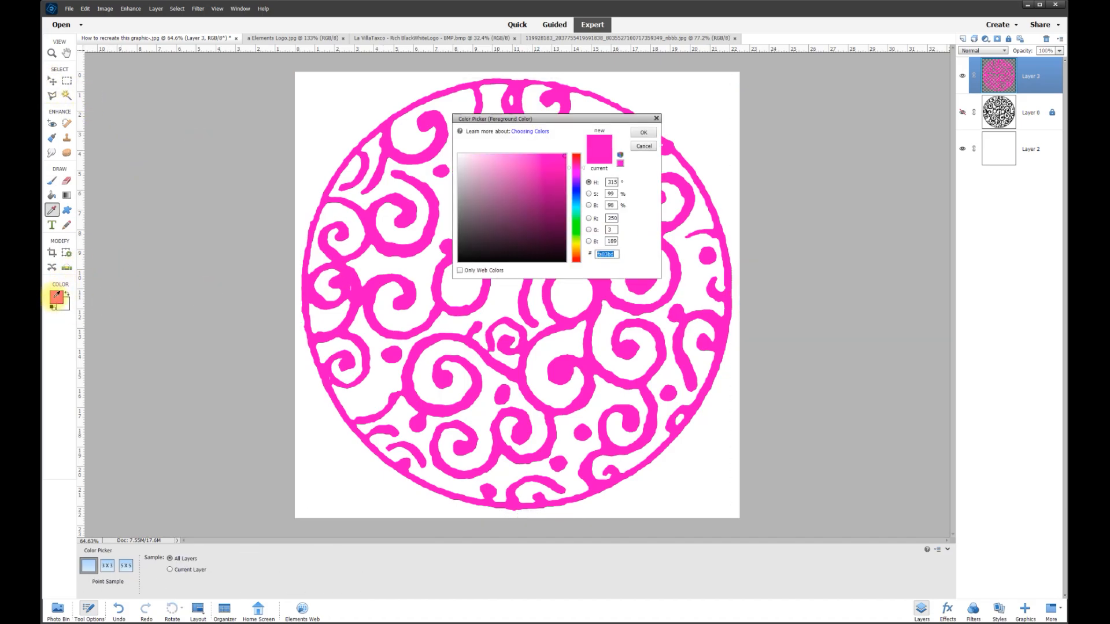
click(516, 197)
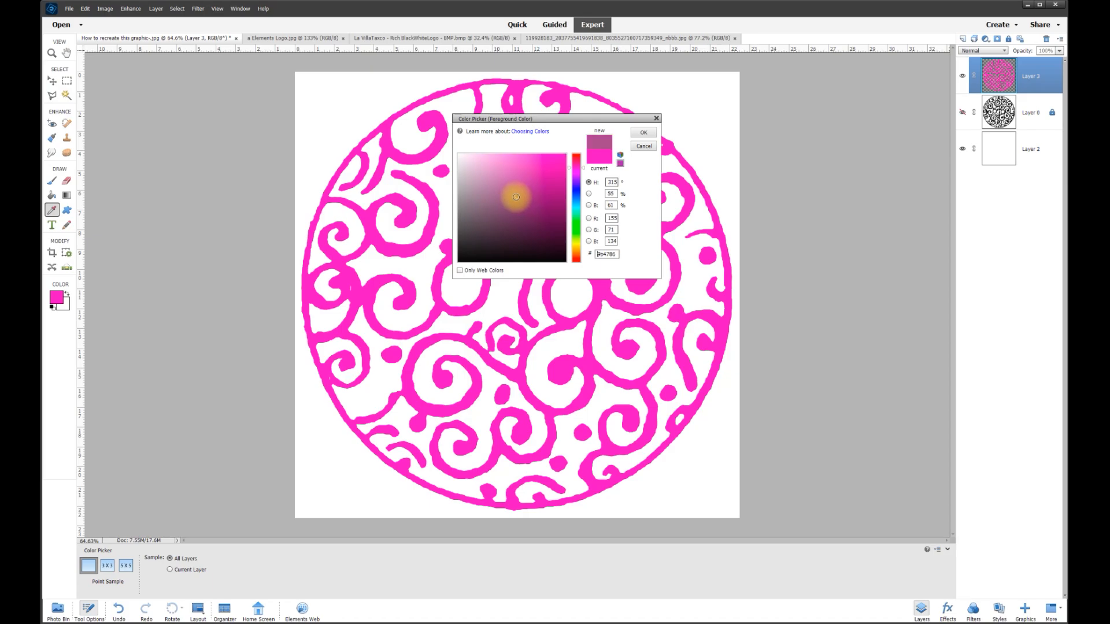
drag(504, 199, 457, 260)
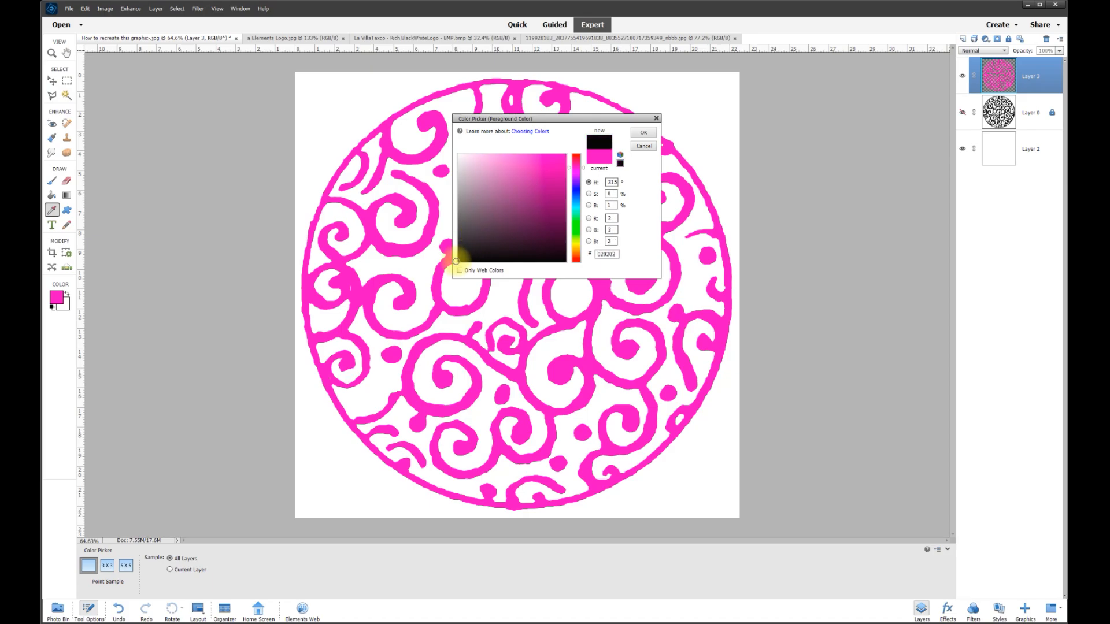
click(643, 132)
key(v)
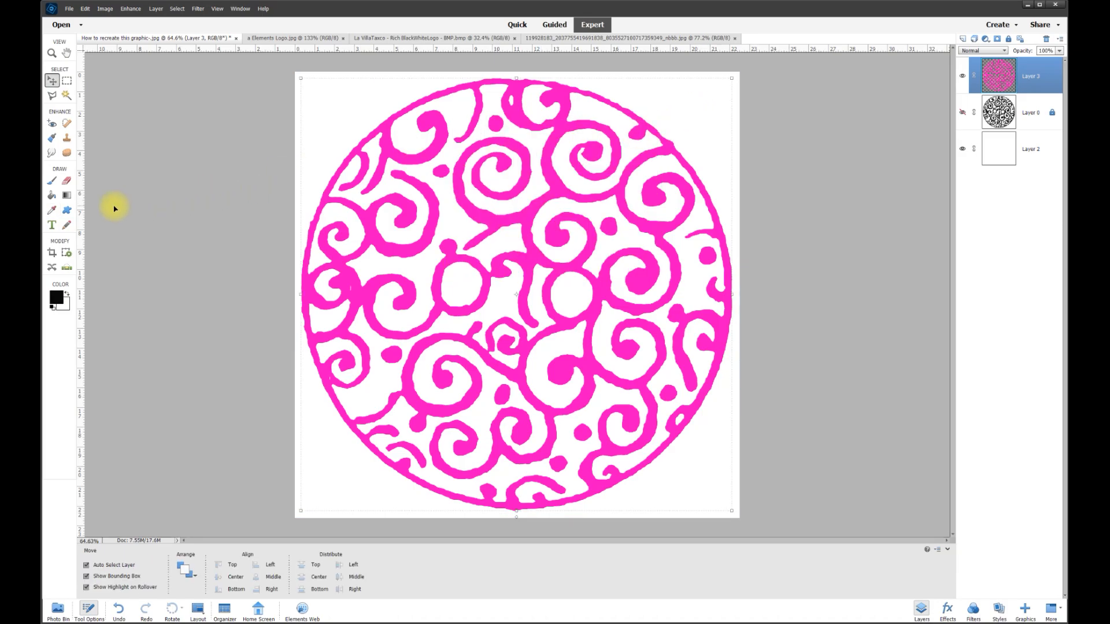
Recolor the pink scroll lines, isolated dots and small arc with the near-black foreground color using the Paint Bucket.
click(52, 195)
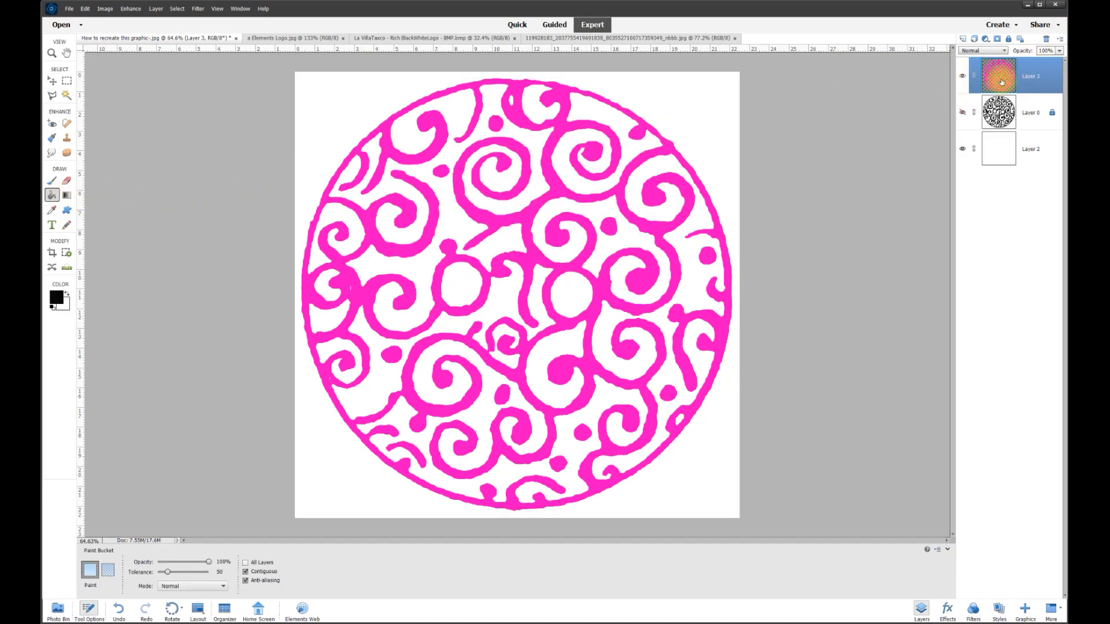
click(537, 261)
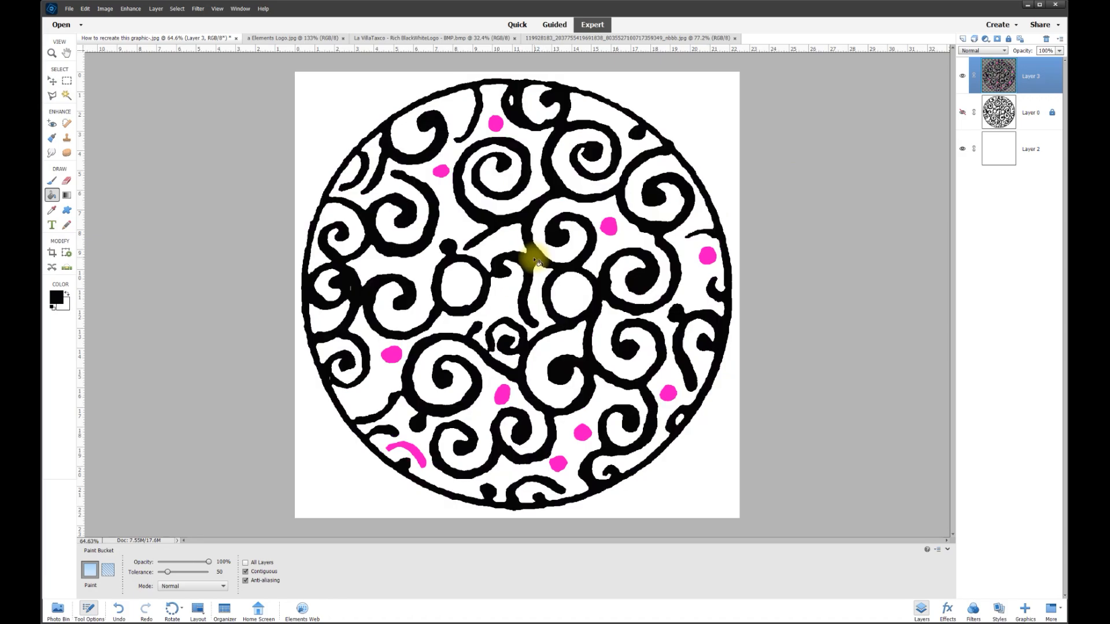
click(441, 172)
click(495, 123)
click(609, 226)
click(707, 255)
click(669, 394)
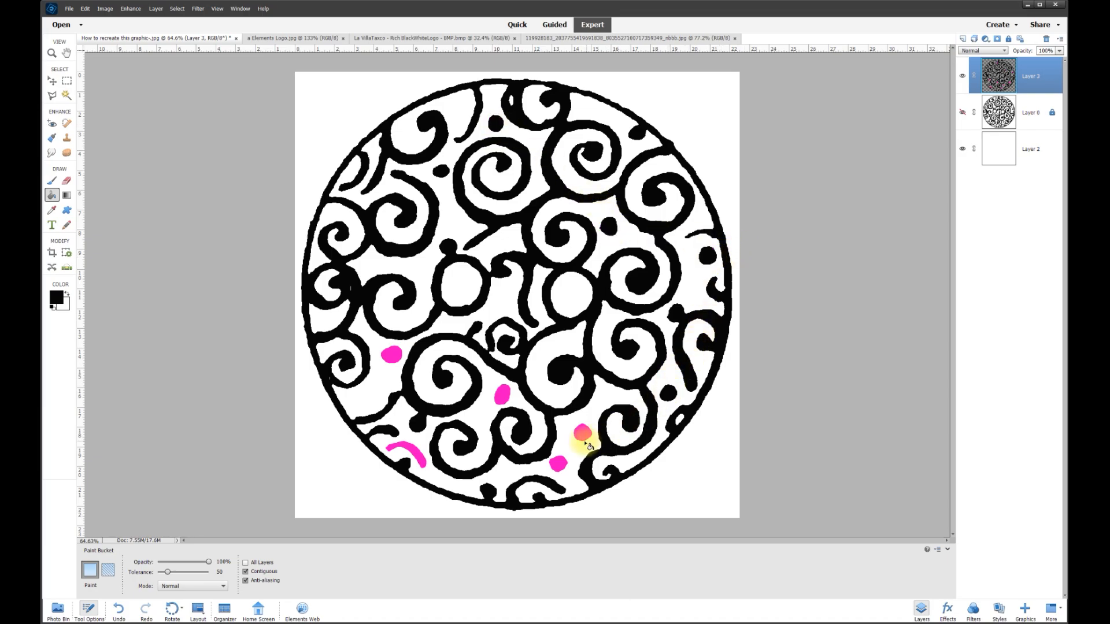
click(583, 432)
click(392, 354)
click(411, 455)
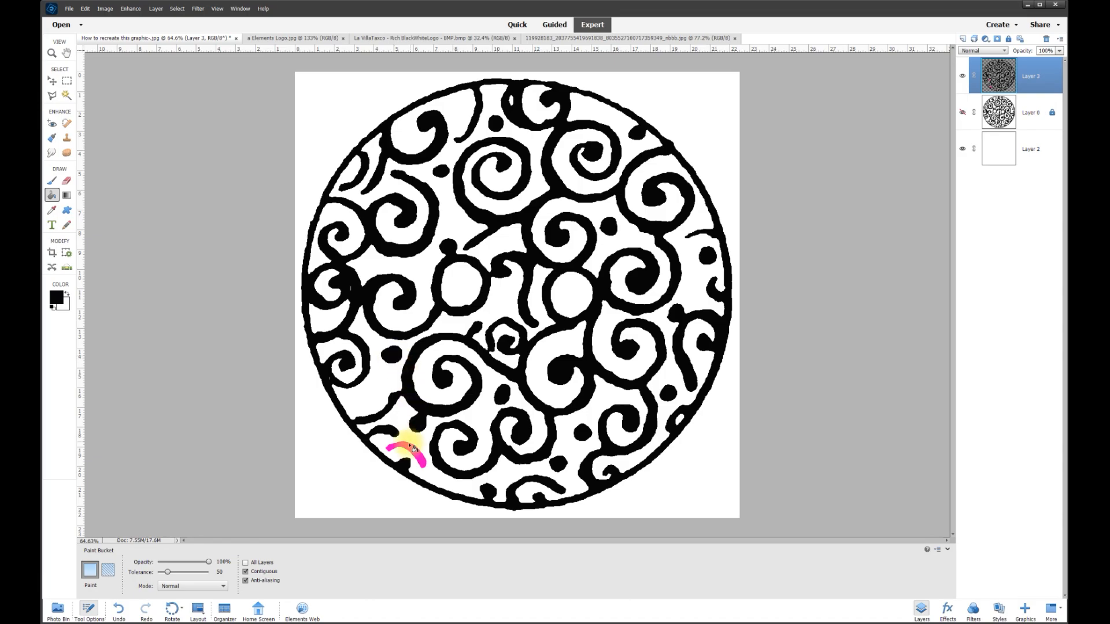
Show the original graphic briefly to compare it with the recreated scroll lines, hide it again, and deselect the layer.
click(966, 114)
click(965, 114)
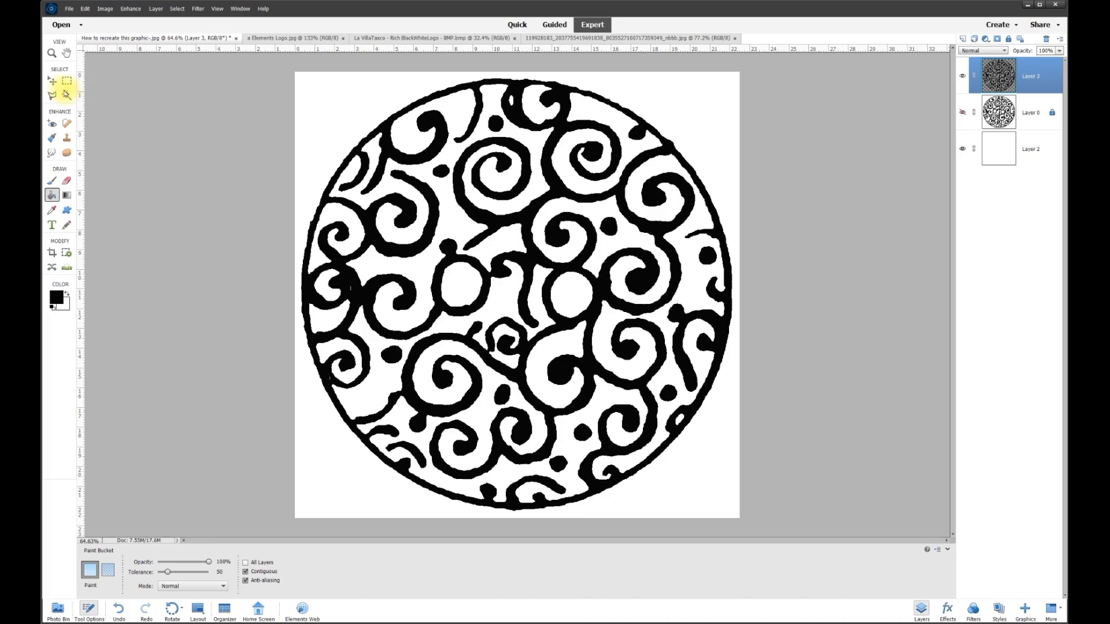
click(52, 80)
click(146, 143)
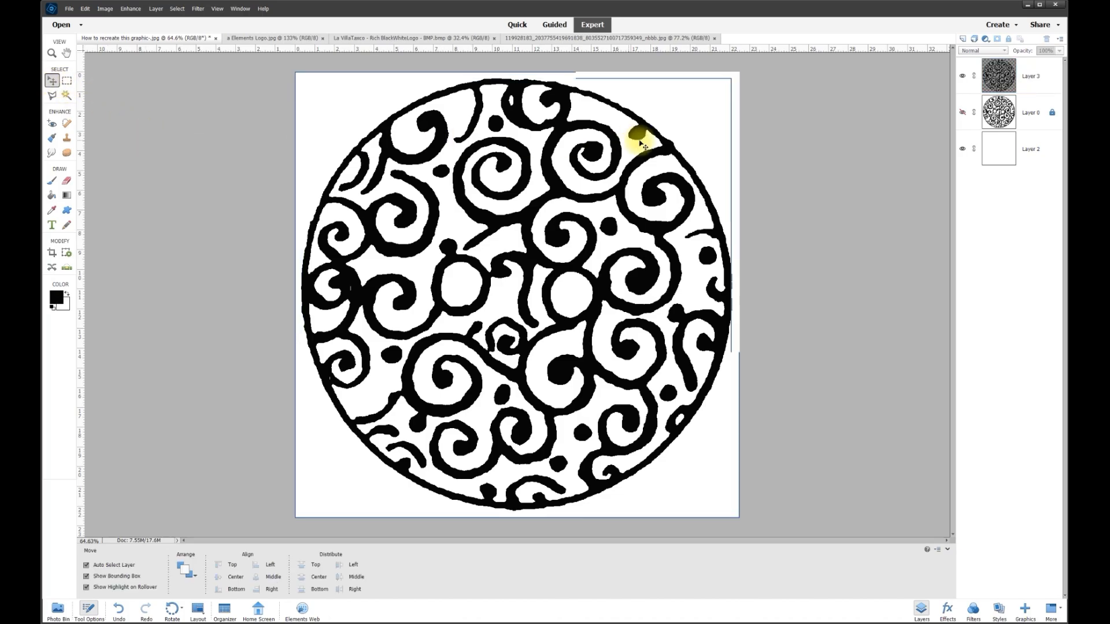